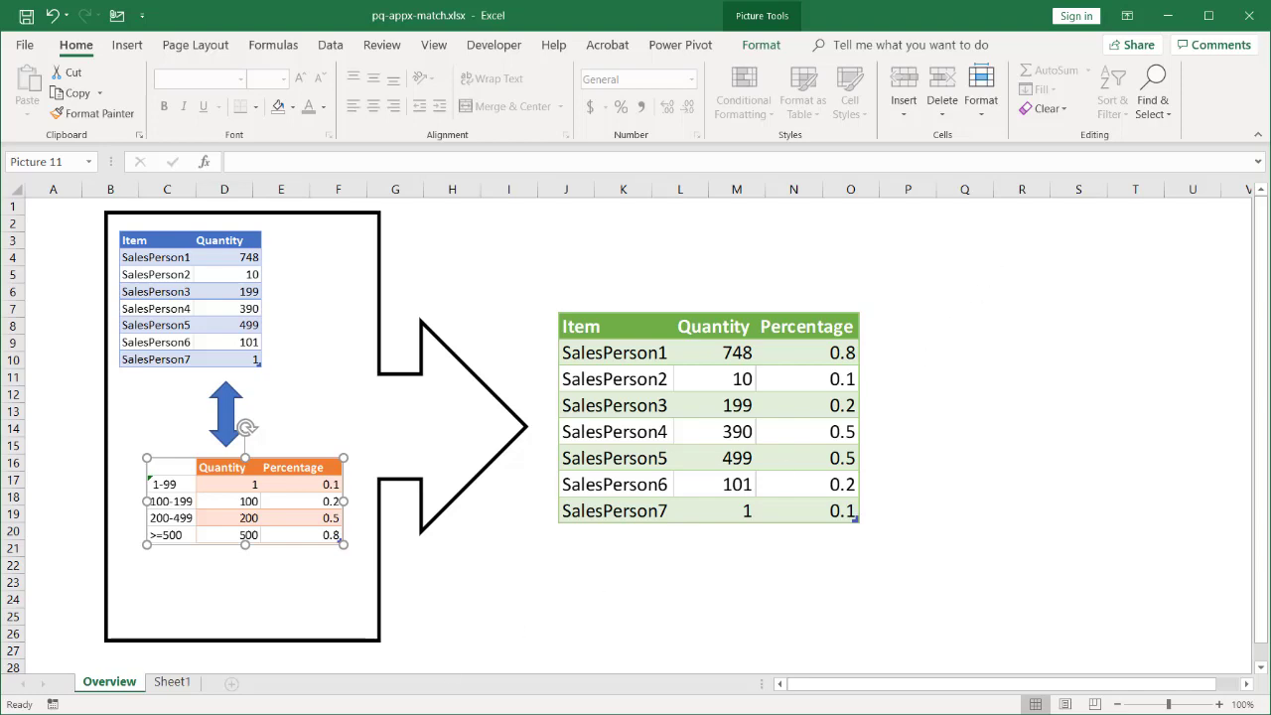
# Convert the salesperson data A1:B8 on Sheet1 into a table with headers named 'sales'
pyautogui.click(170, 682)
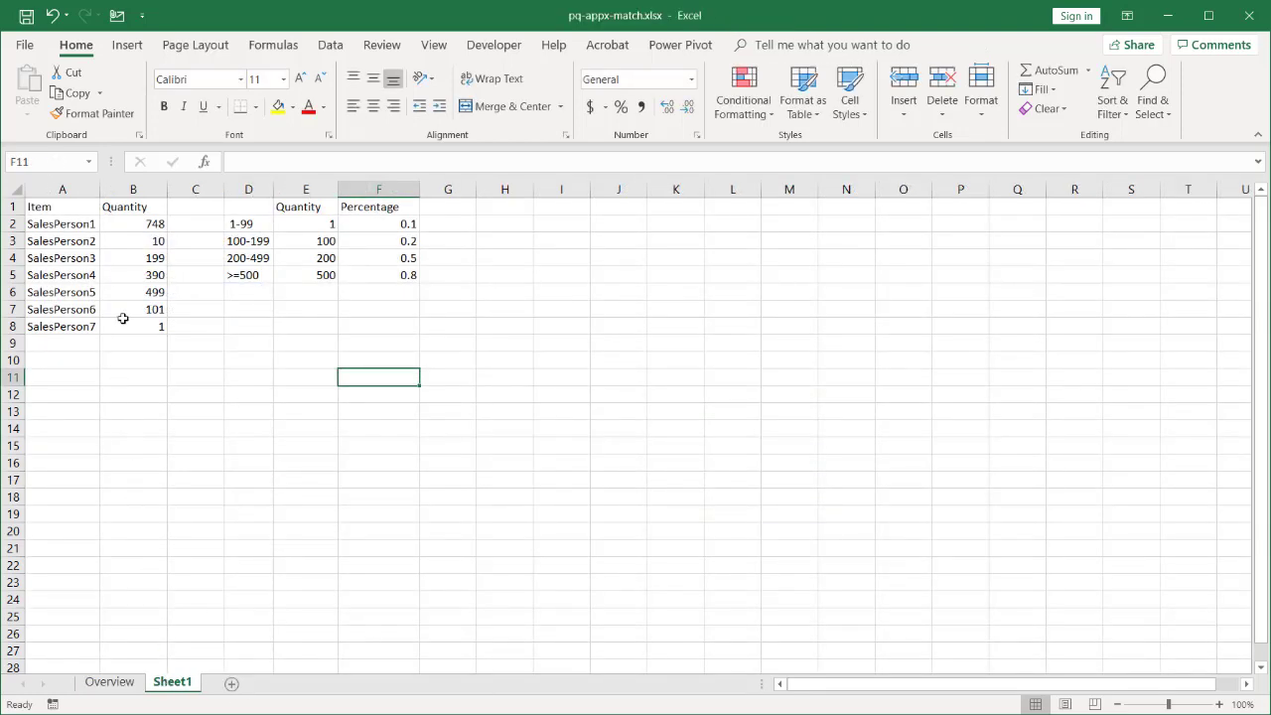
pyautogui.click(70, 246)
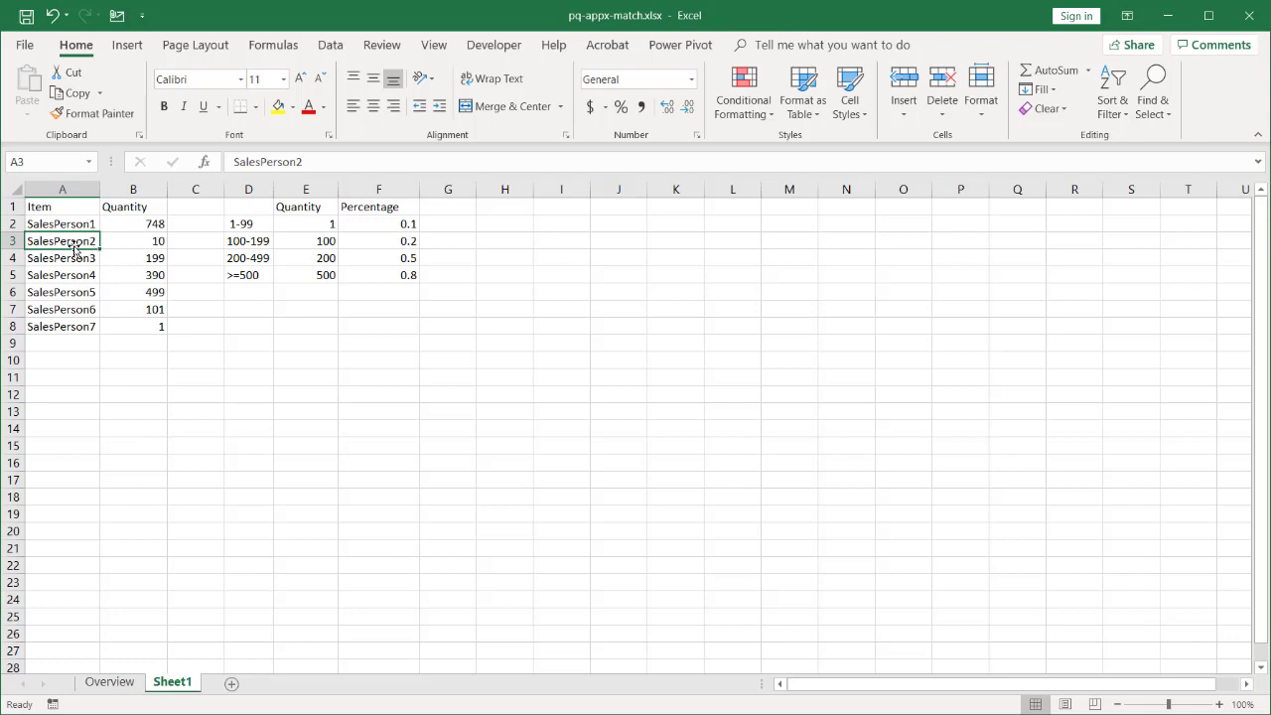
pyautogui.click(304, 239)
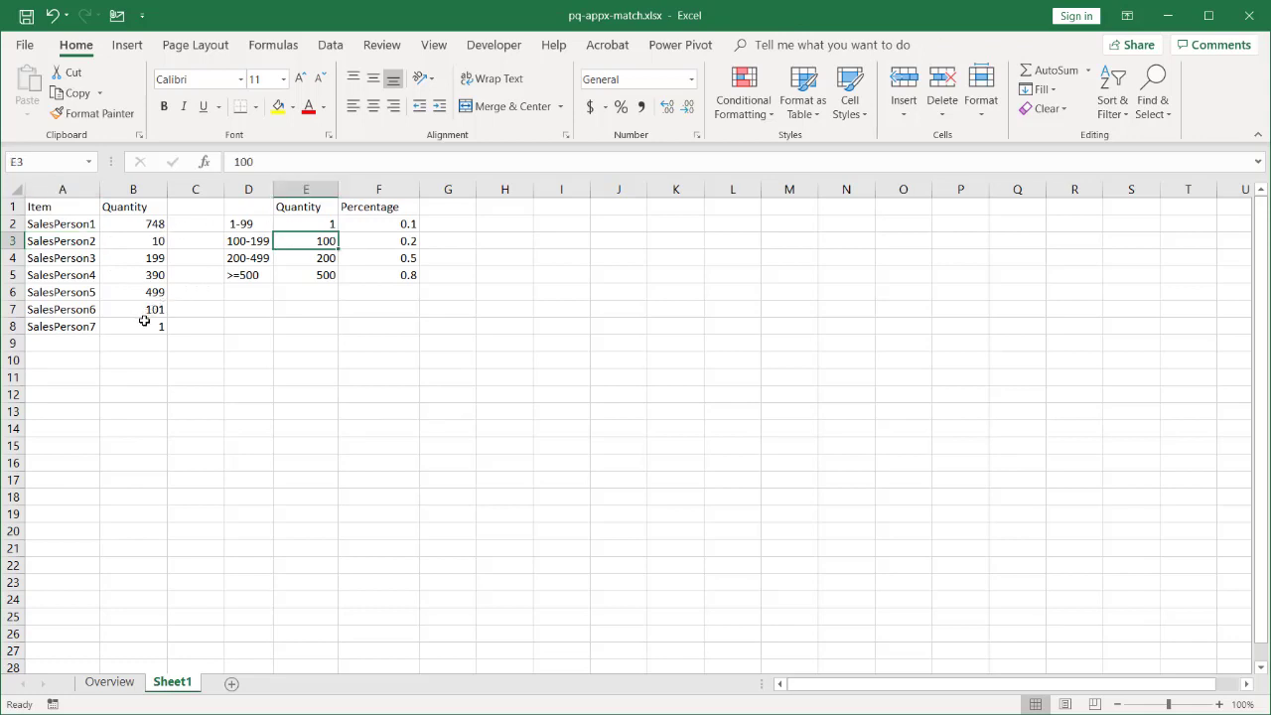
pyautogui.moveTo(144, 321)
pyautogui.mouseDown()
pyautogui.moveTo(119, 304)
pyautogui.moveTo(124, 292)
pyautogui.mouseUp()
pyautogui.click(90, 258)
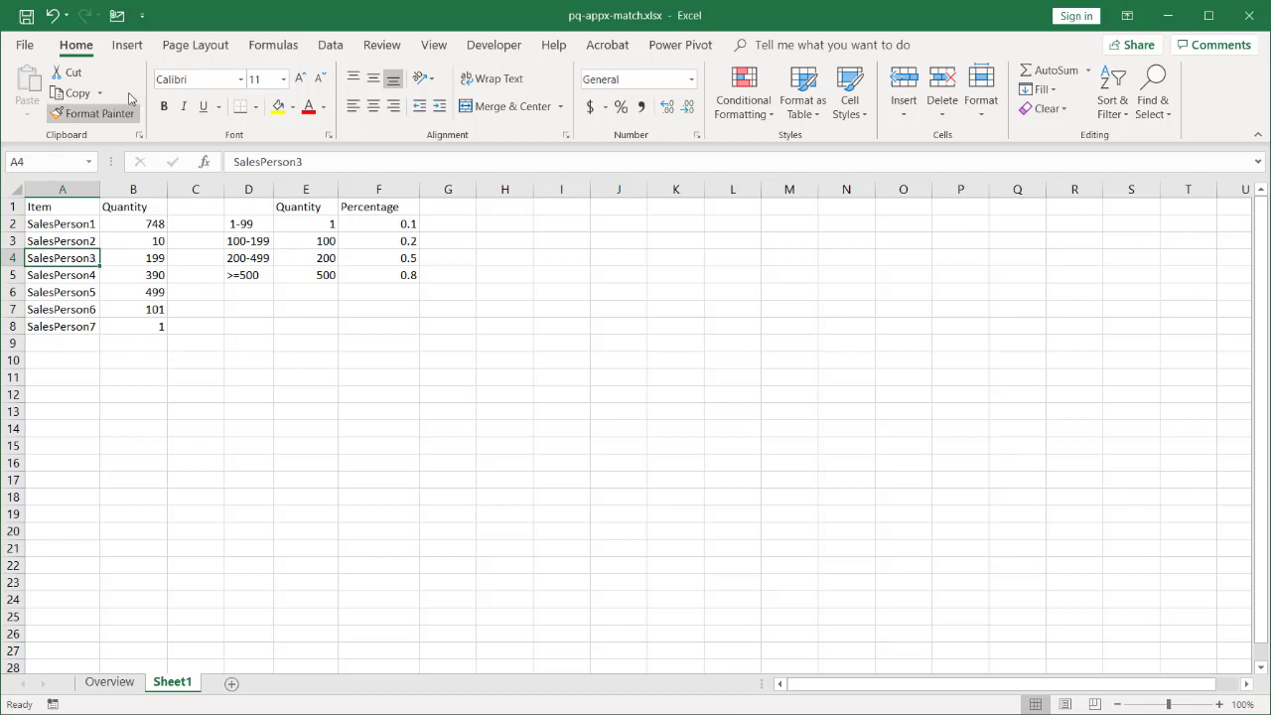
pyautogui.click(127, 45)
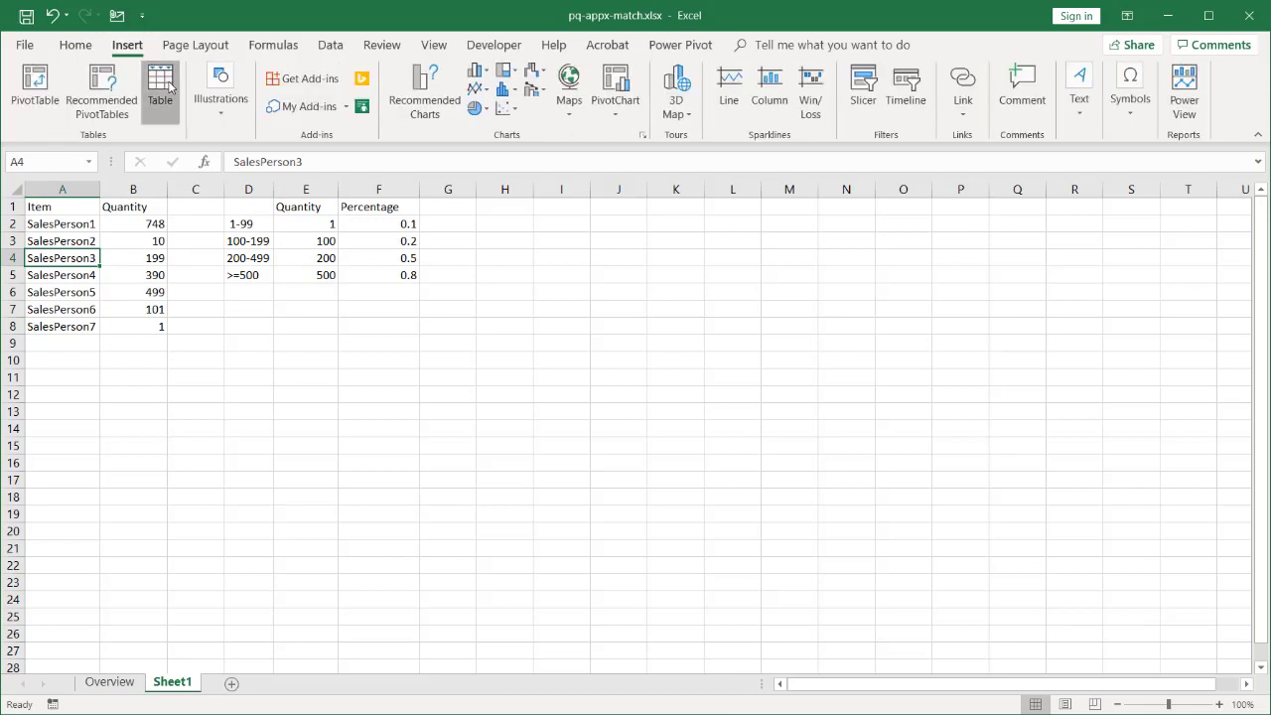
pyautogui.click(161, 88)
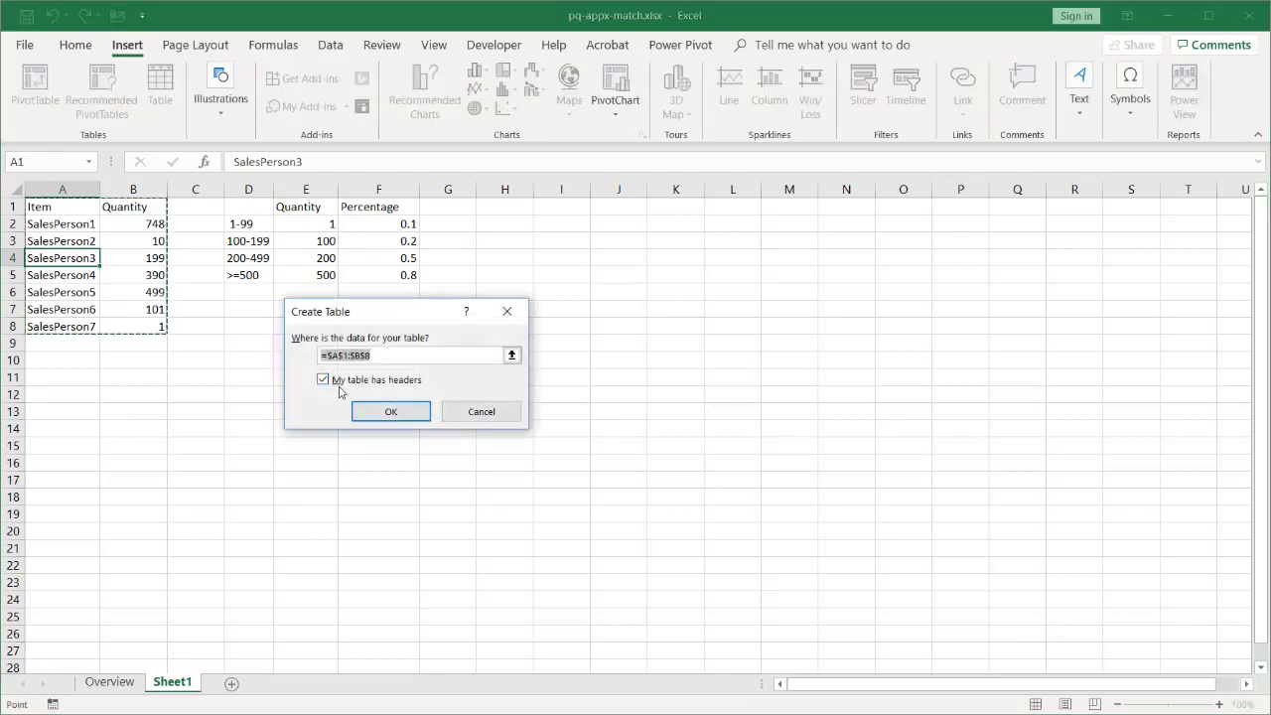
pyautogui.click(390, 413)
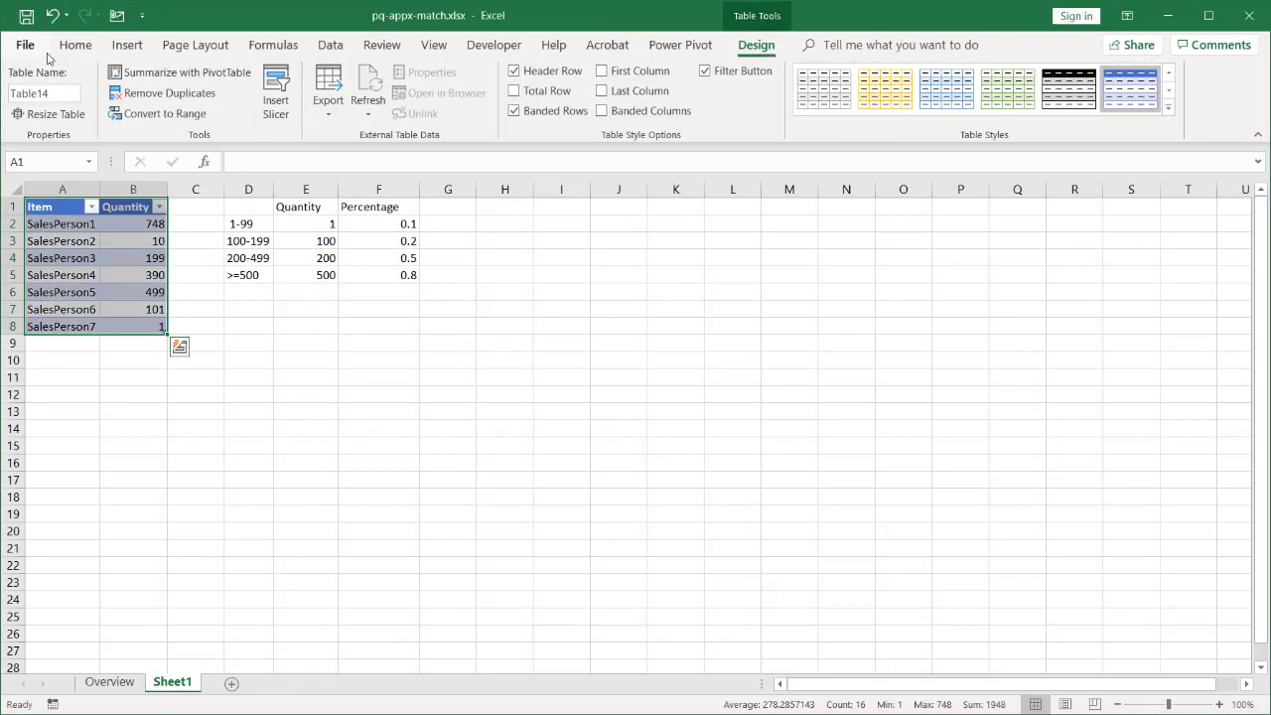
pyautogui.click(55, 95)
pyautogui.write('sal')
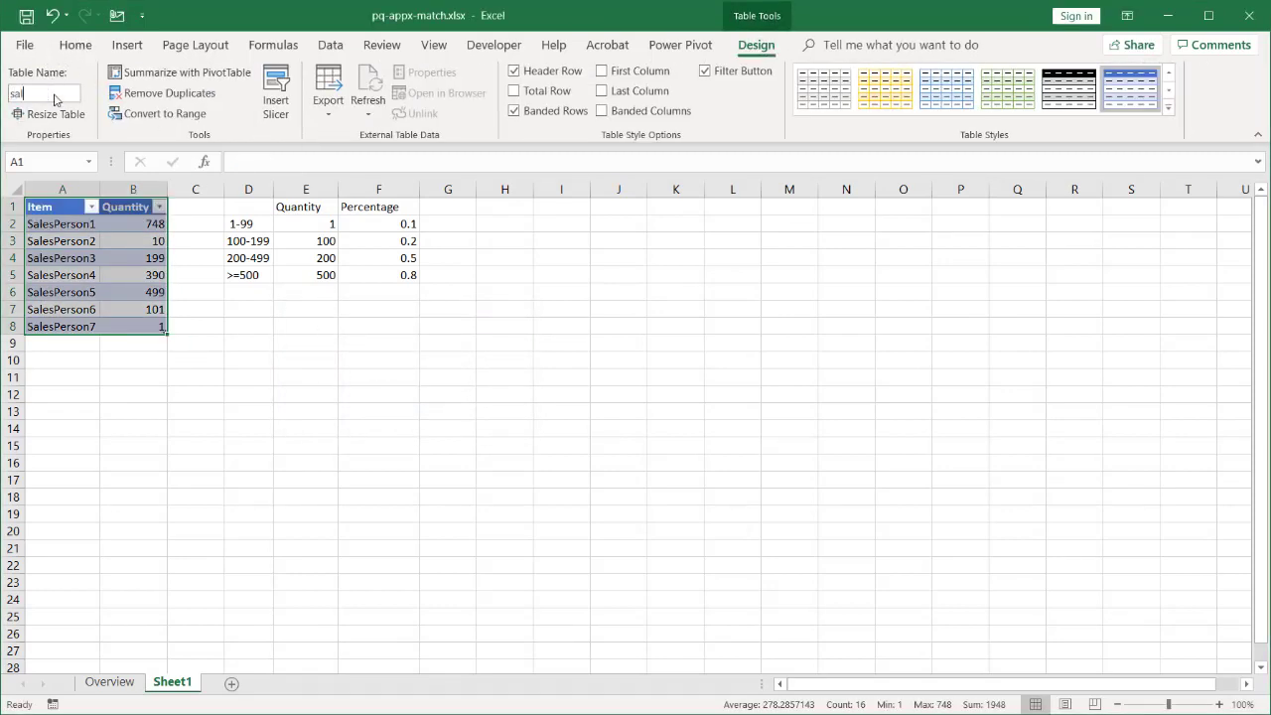
pyautogui.write('es')
pyautogui.press('Return')
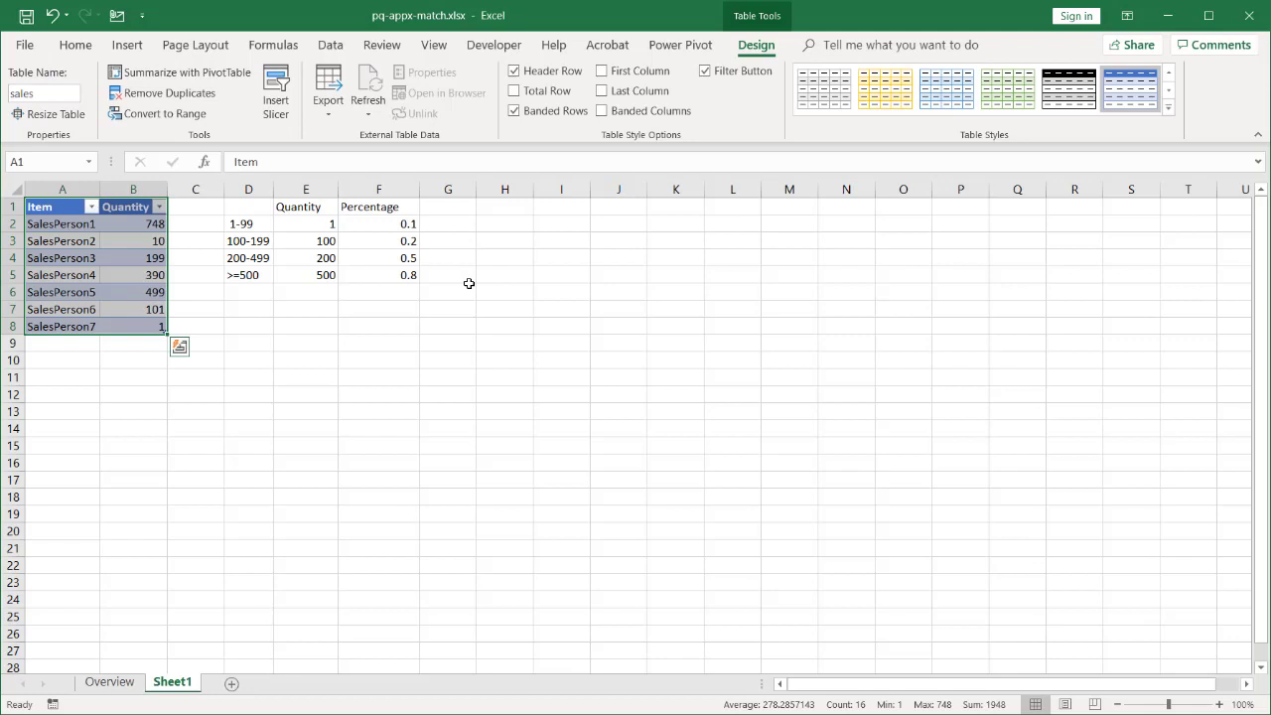
# Convert the commission thresholds E1:F5 into a table with headers named 'comm'
pyautogui.moveTo(409, 278); pyautogui.dragTo(304, 207)
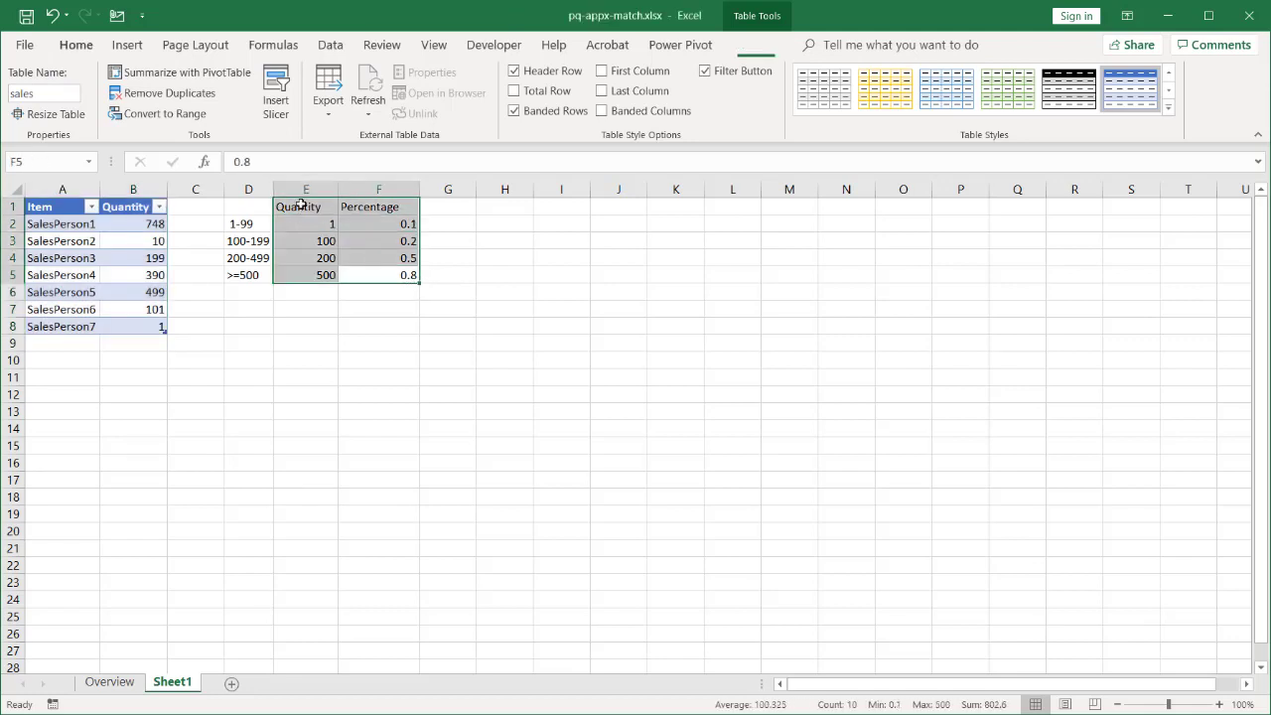
pyautogui.click(127, 44)
pyautogui.click(149, 80)
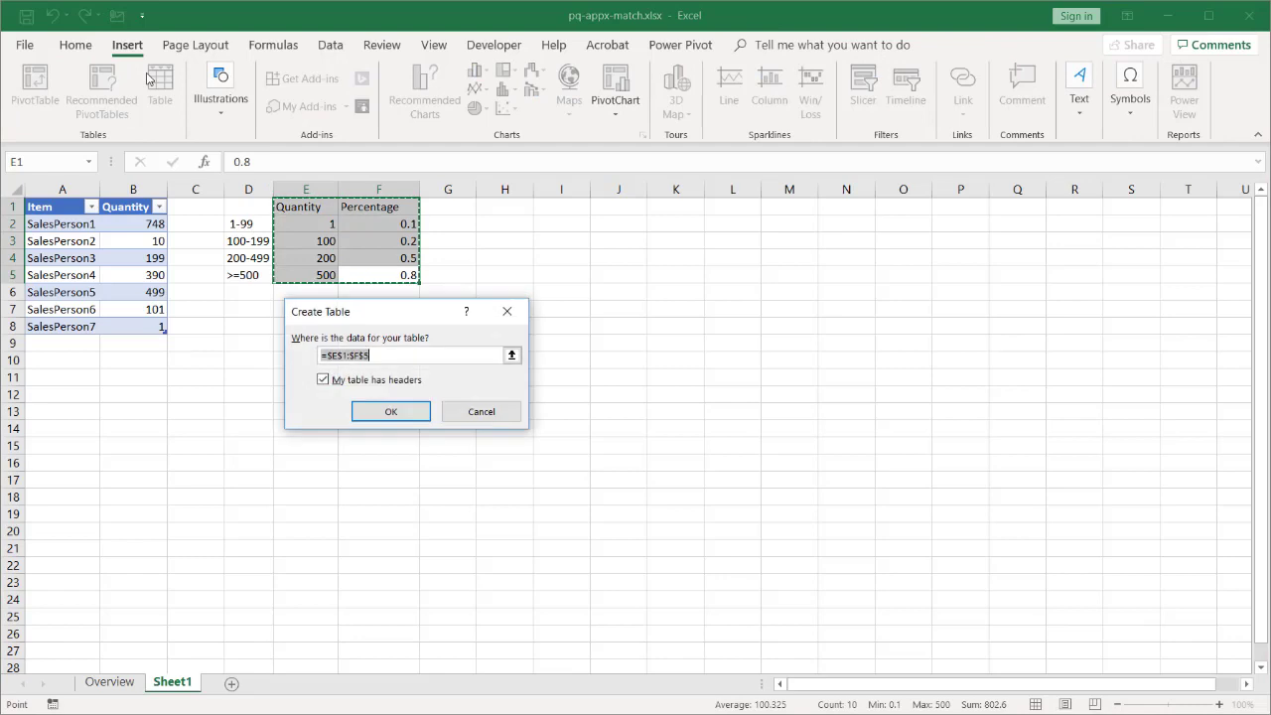
pyautogui.click(405, 414)
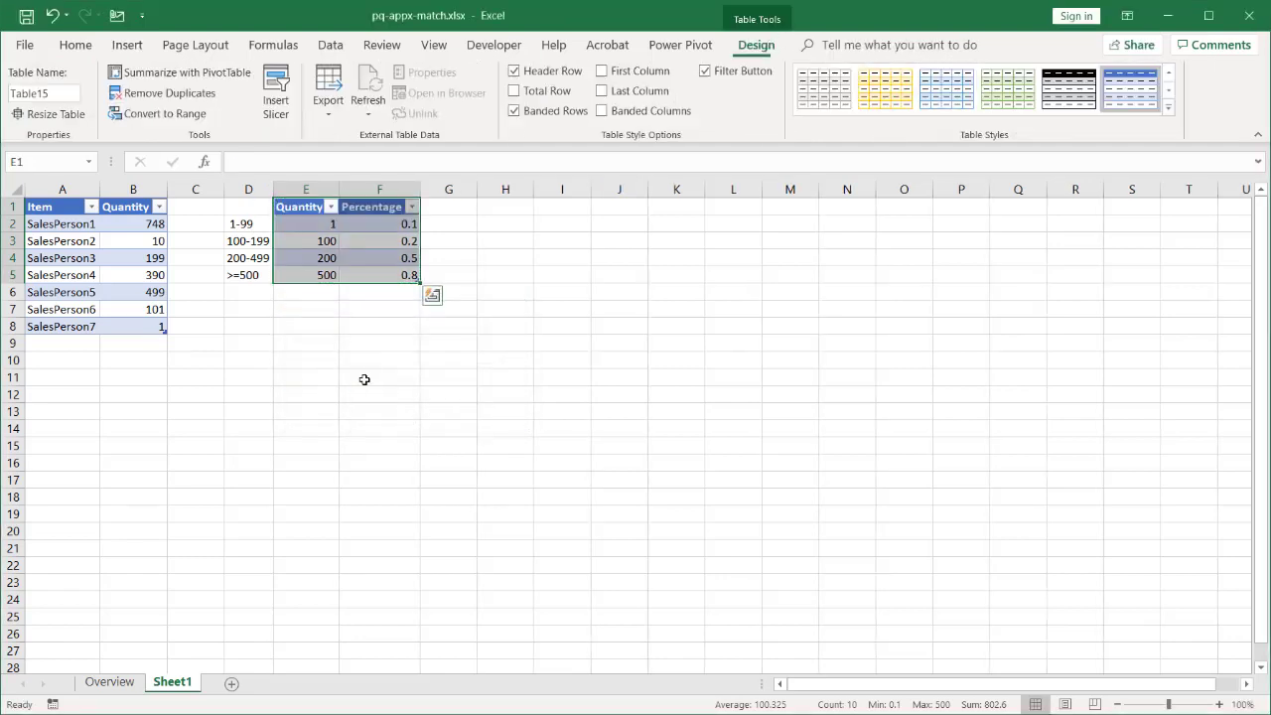
pyautogui.doubleClick(51, 94)
pyautogui.write('comm')
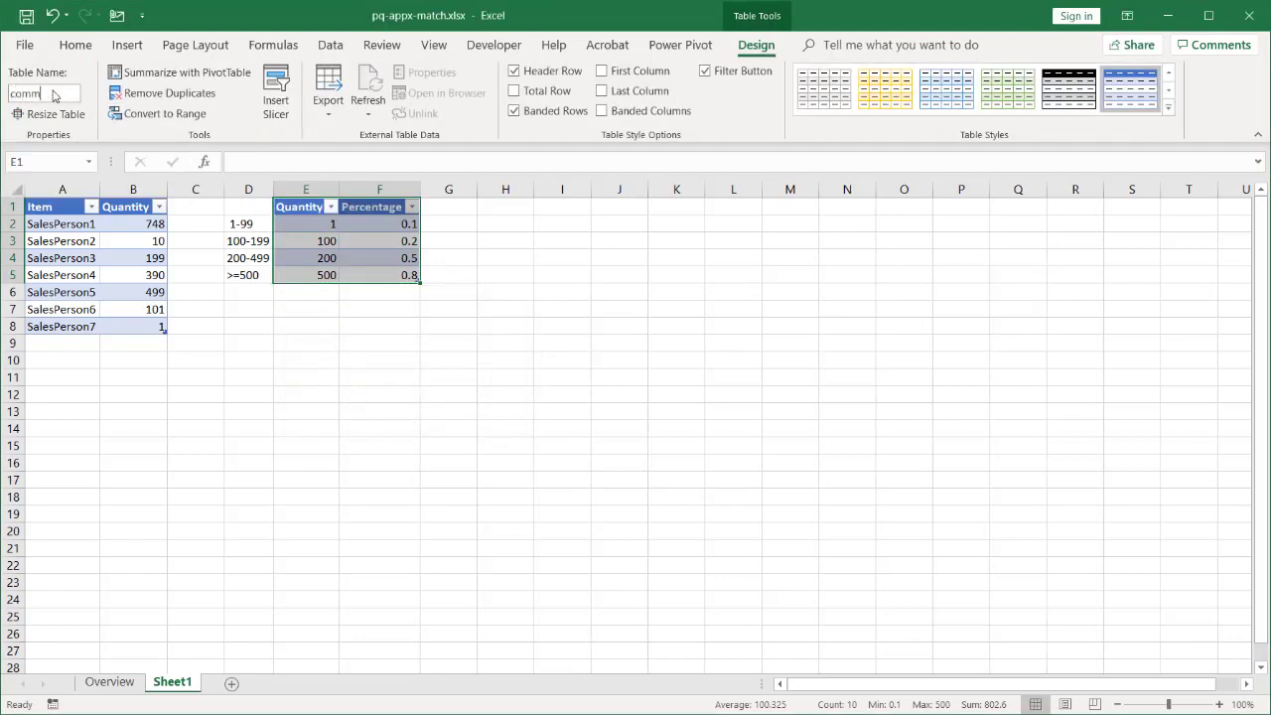
pyautogui.press('Return')
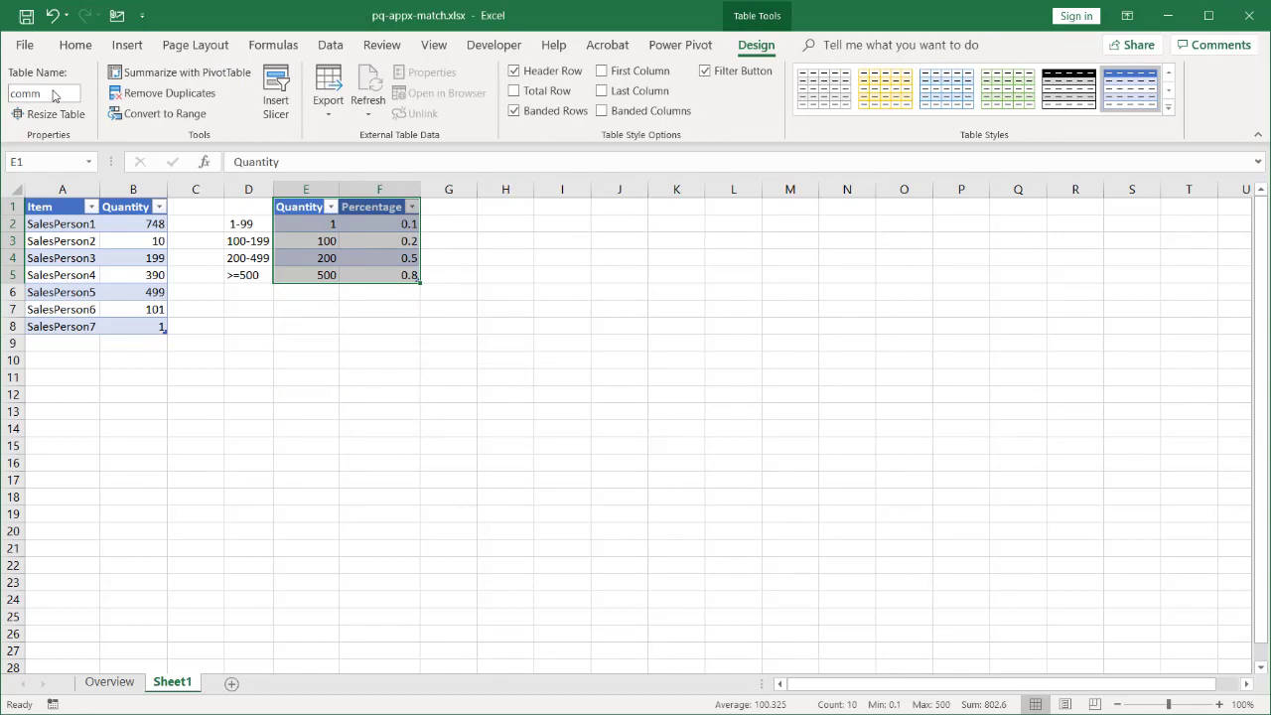
# Load the sales table into Power Query and keep it as a connection only
pyautogui.click(89, 262)
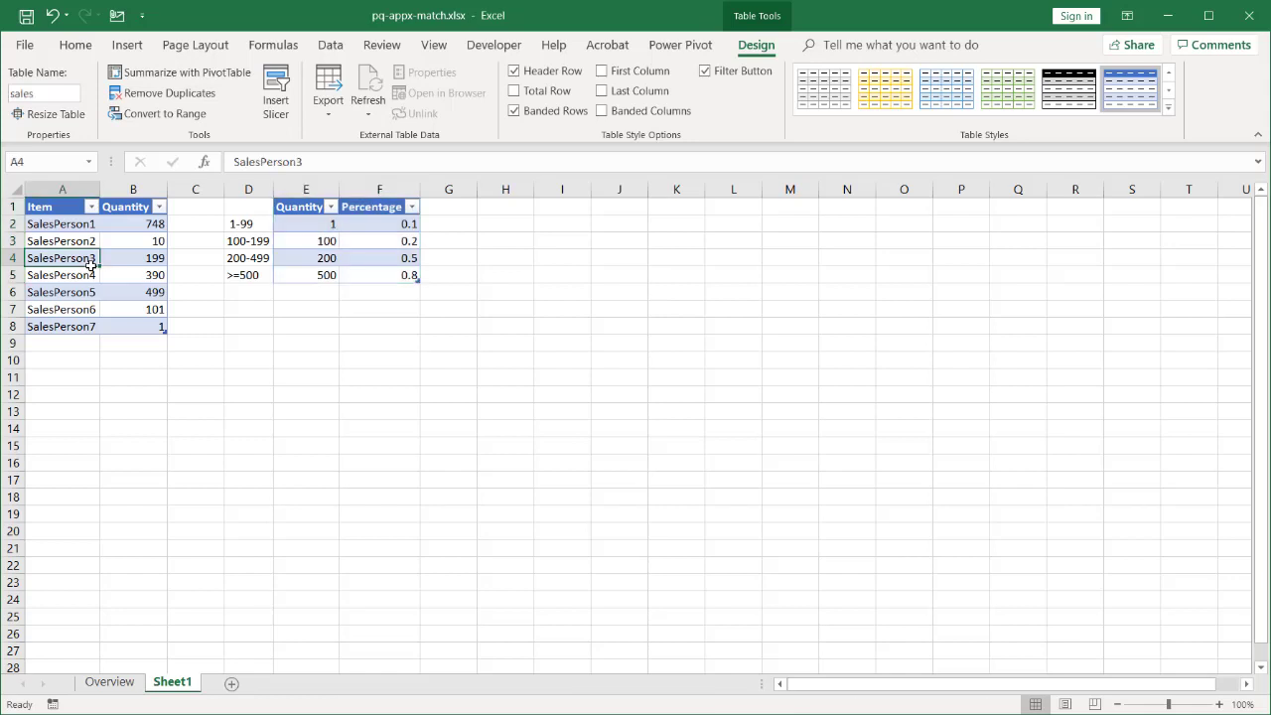
pyautogui.click(336, 46)
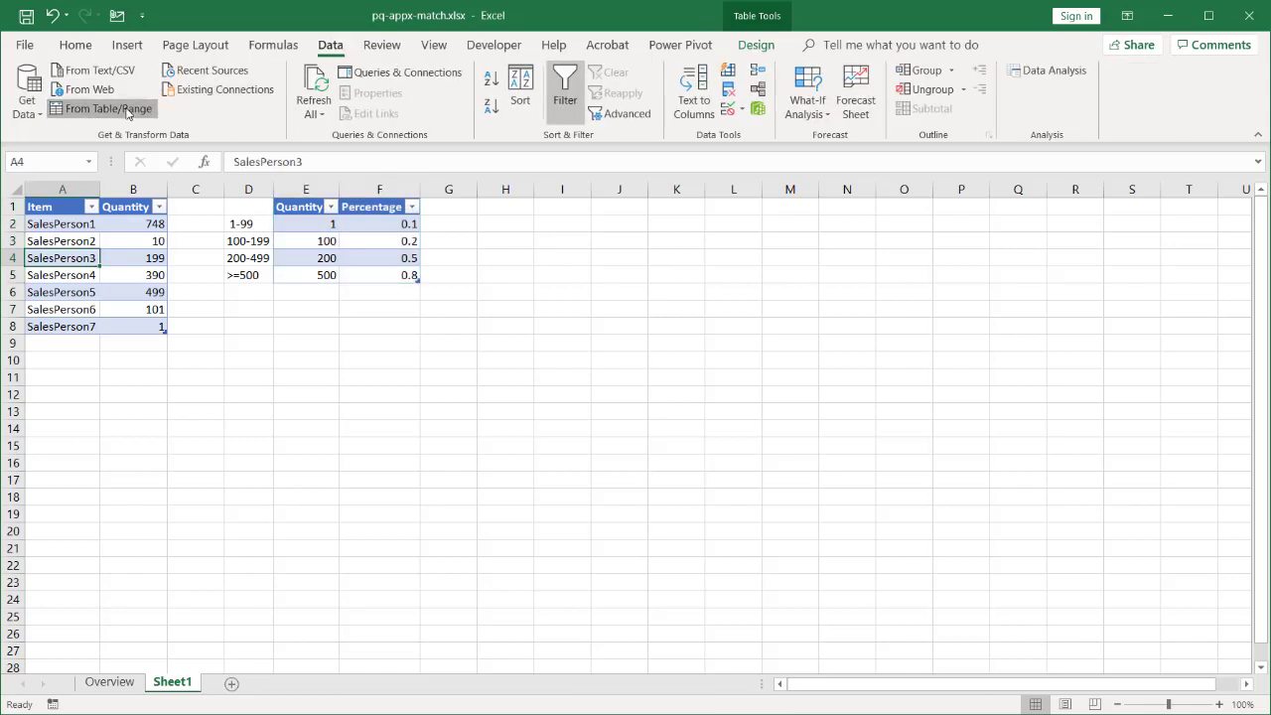
pyautogui.click(127, 113)
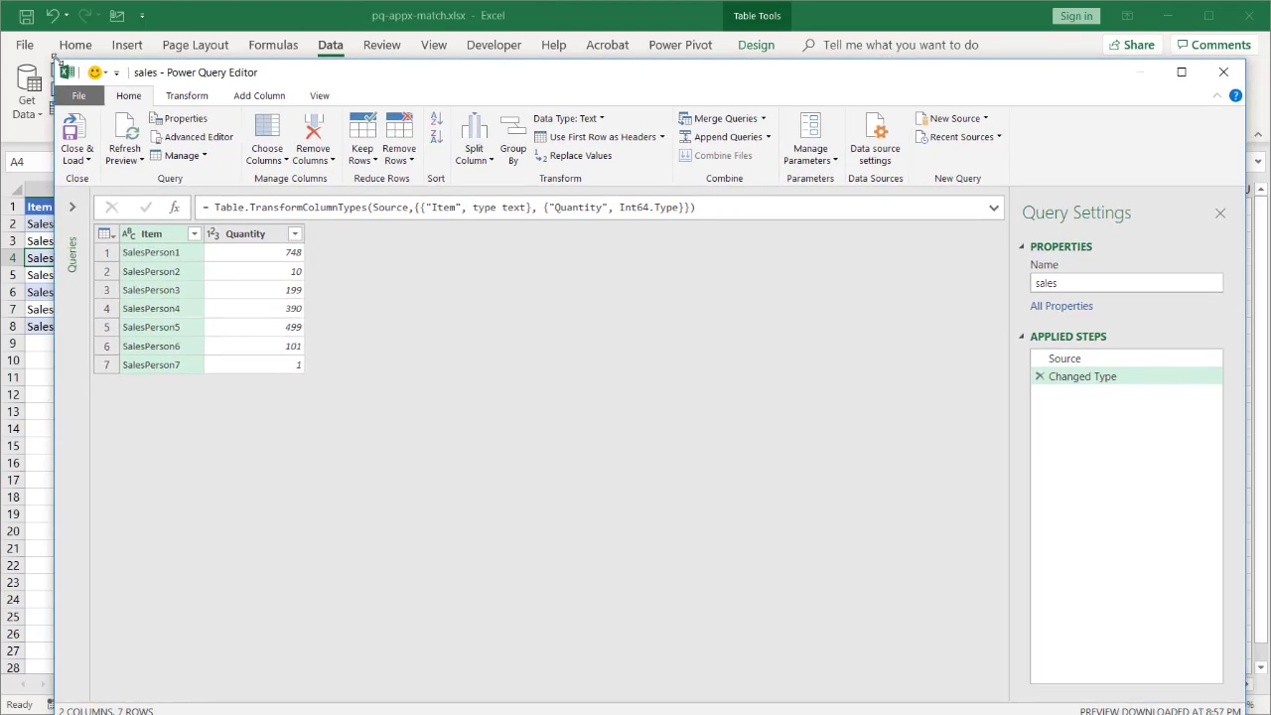
pyautogui.moveTo(55, 62); pyautogui.dragTo(219, 120)
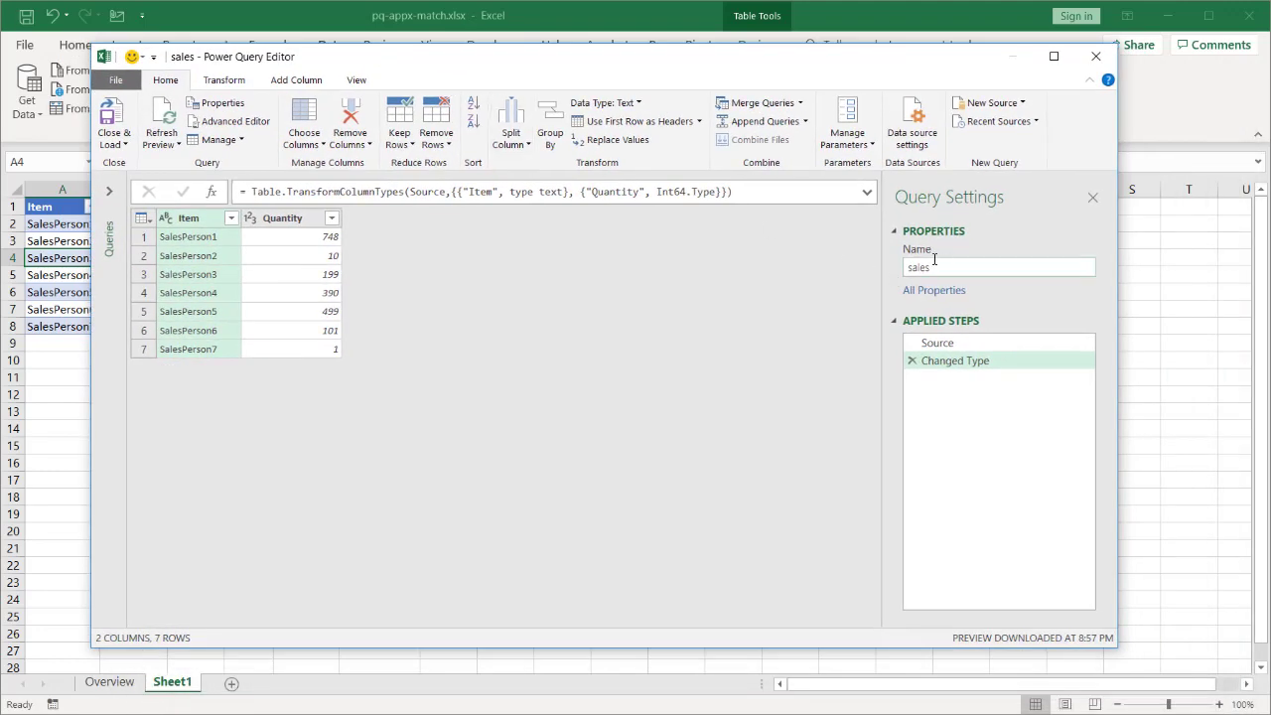
pyautogui.click(114, 140)
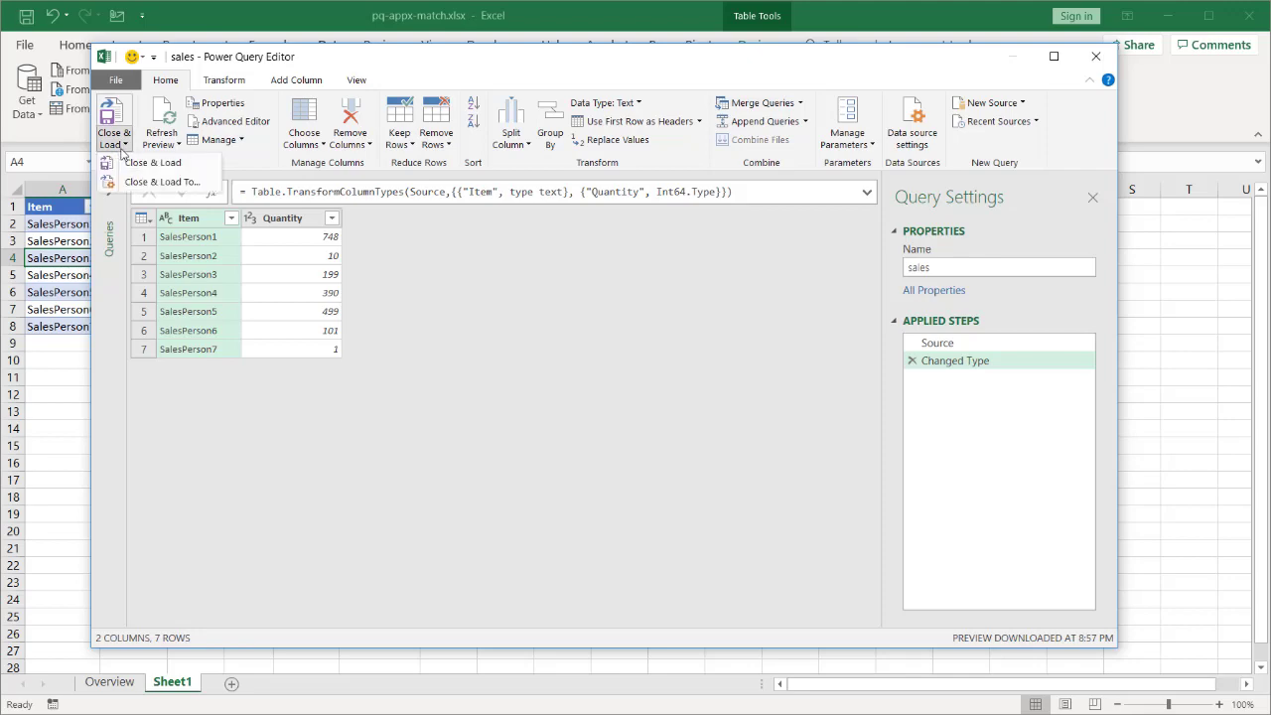
pyautogui.click(162, 183)
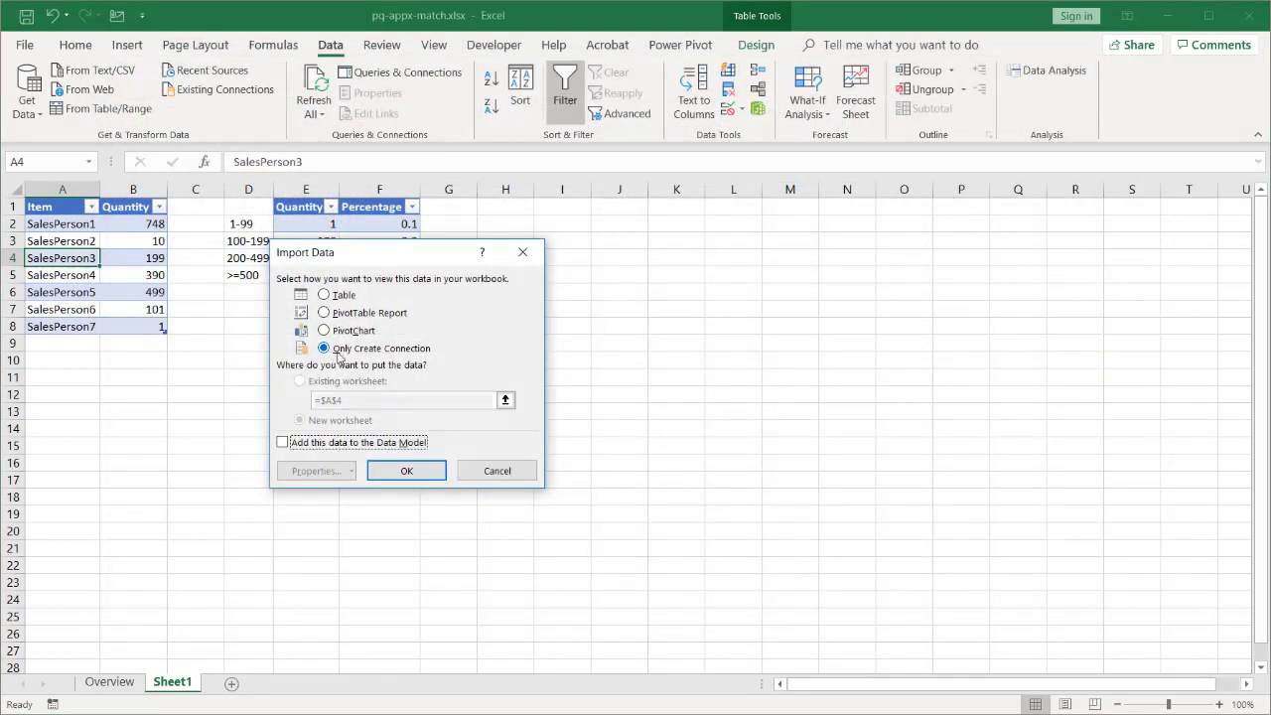
pyautogui.click(407, 470)
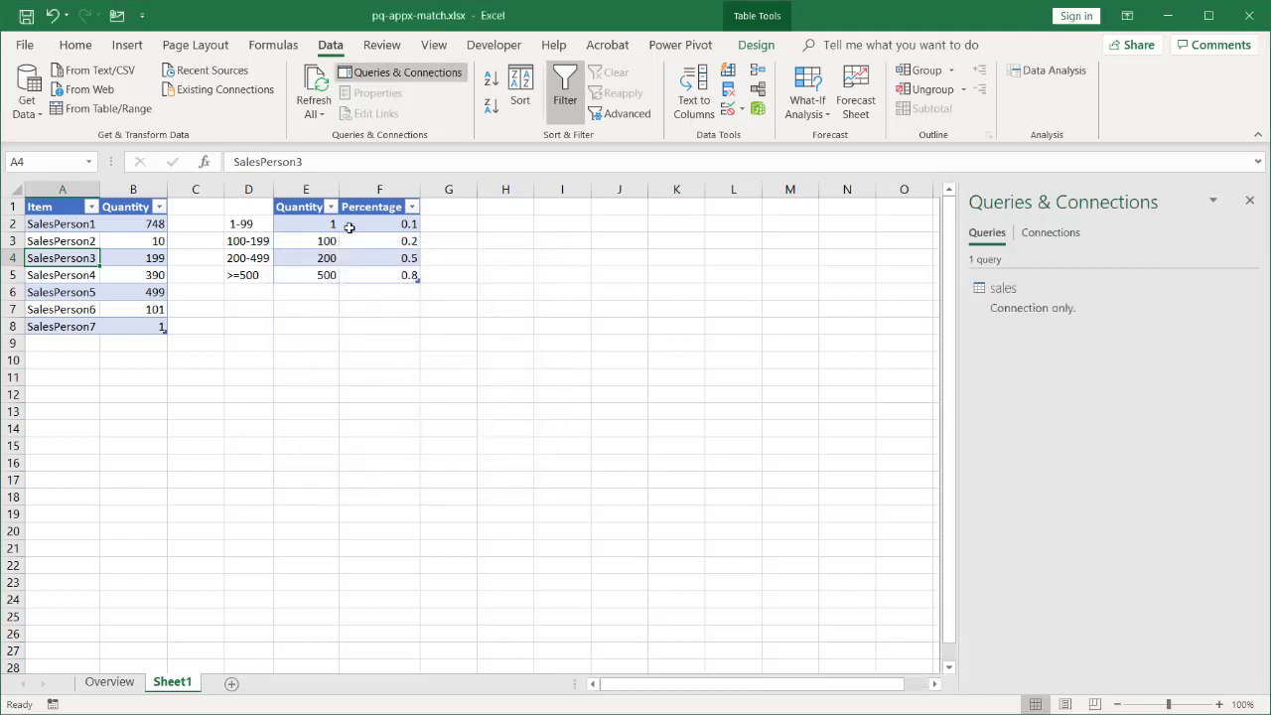
# Load the comm table into Power Query and keep it as a connection only
pyautogui.click(355, 232)
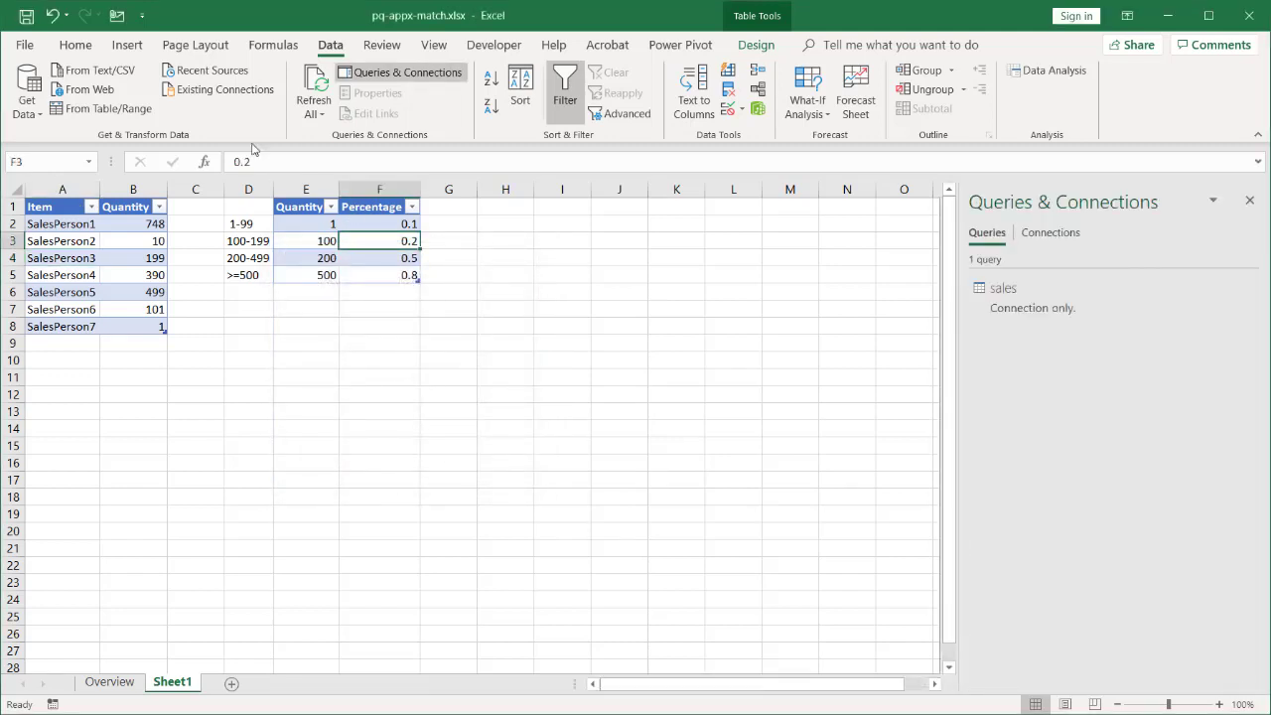
pyautogui.click(107, 109)
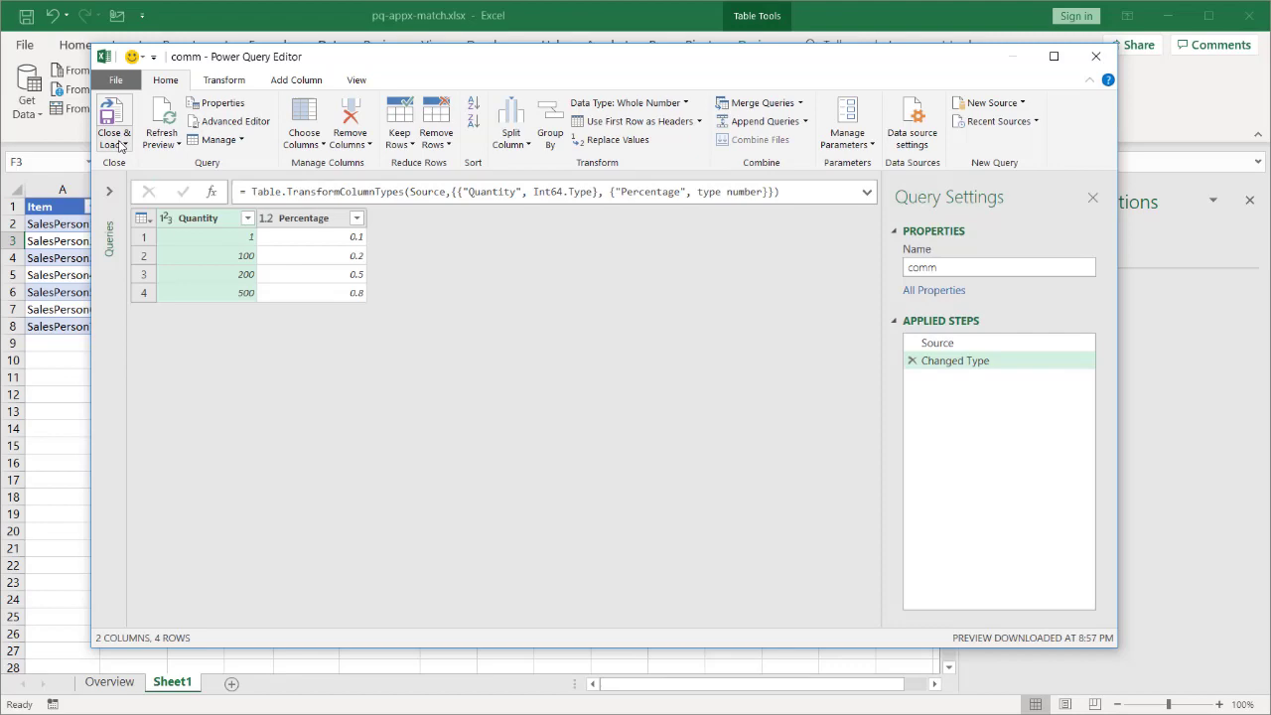
pyautogui.click(122, 145)
pyautogui.click(142, 180)
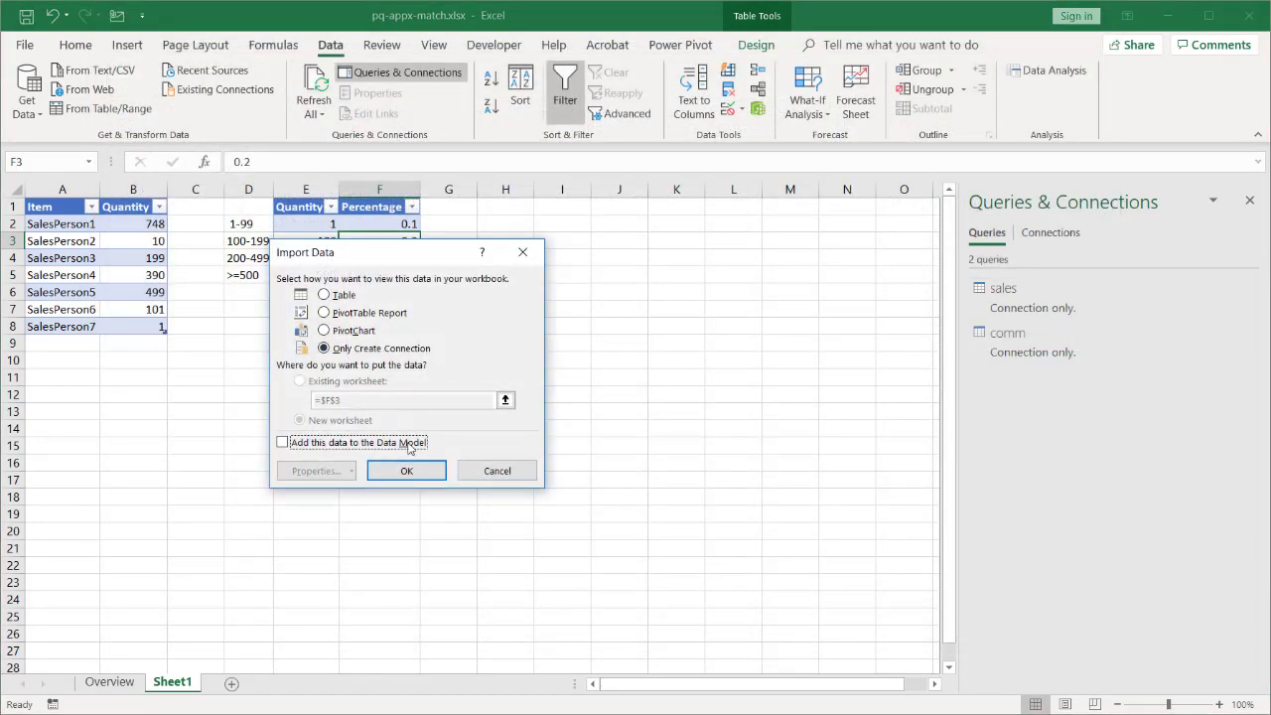
pyautogui.click(406, 469)
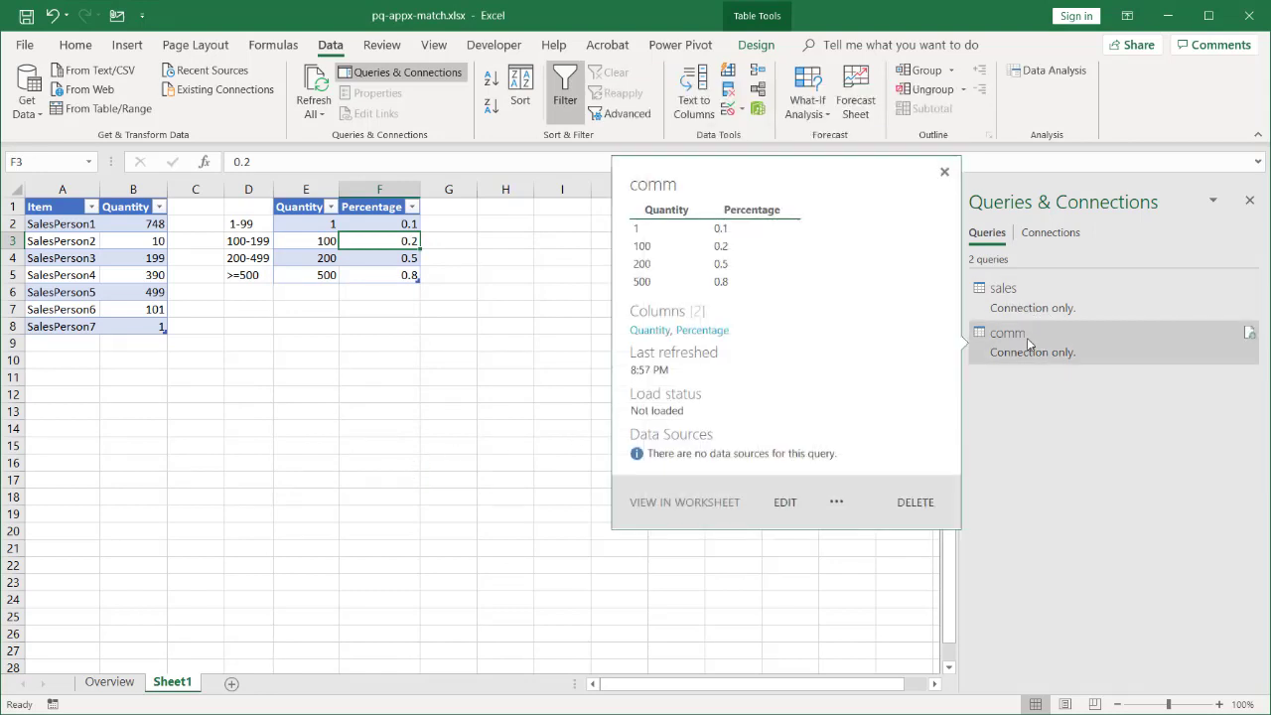
# Create a 'sales (2)' query as a Reference of the sales query in Queries & Connections
pyautogui.moveTo(1027, 307)
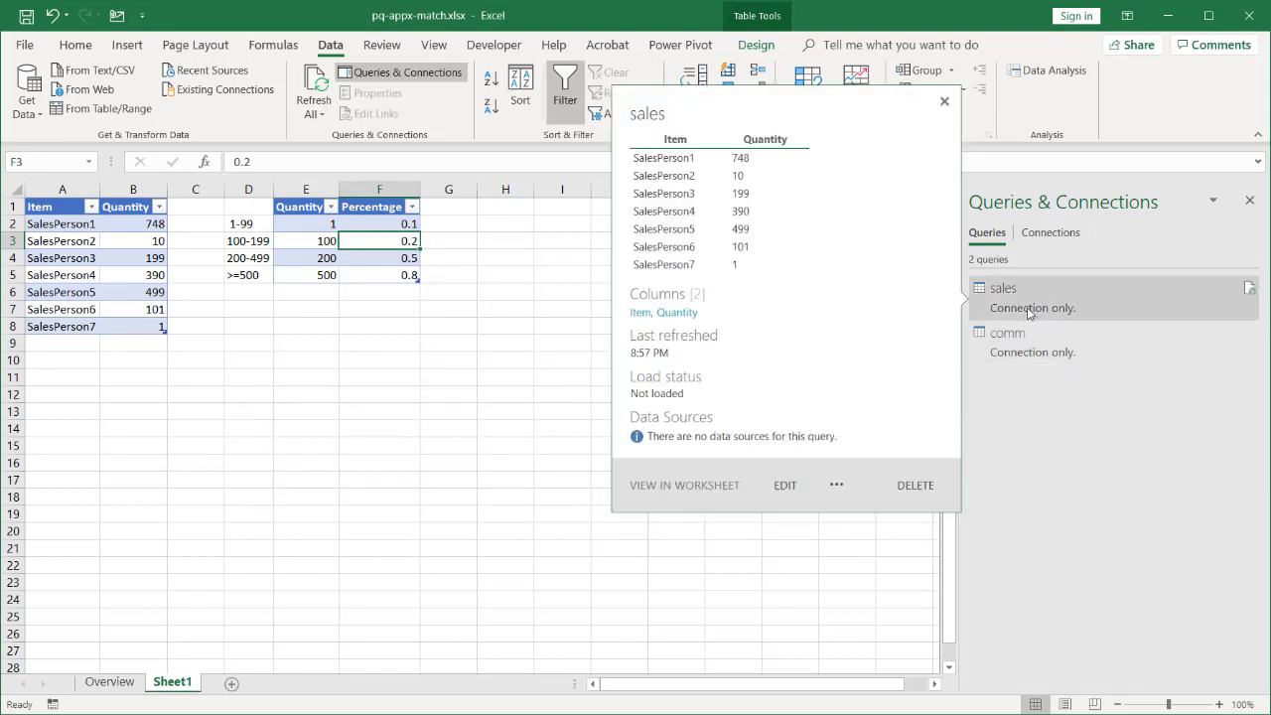
pyautogui.click(1027, 307)
pyautogui.rightClick(1027, 307)
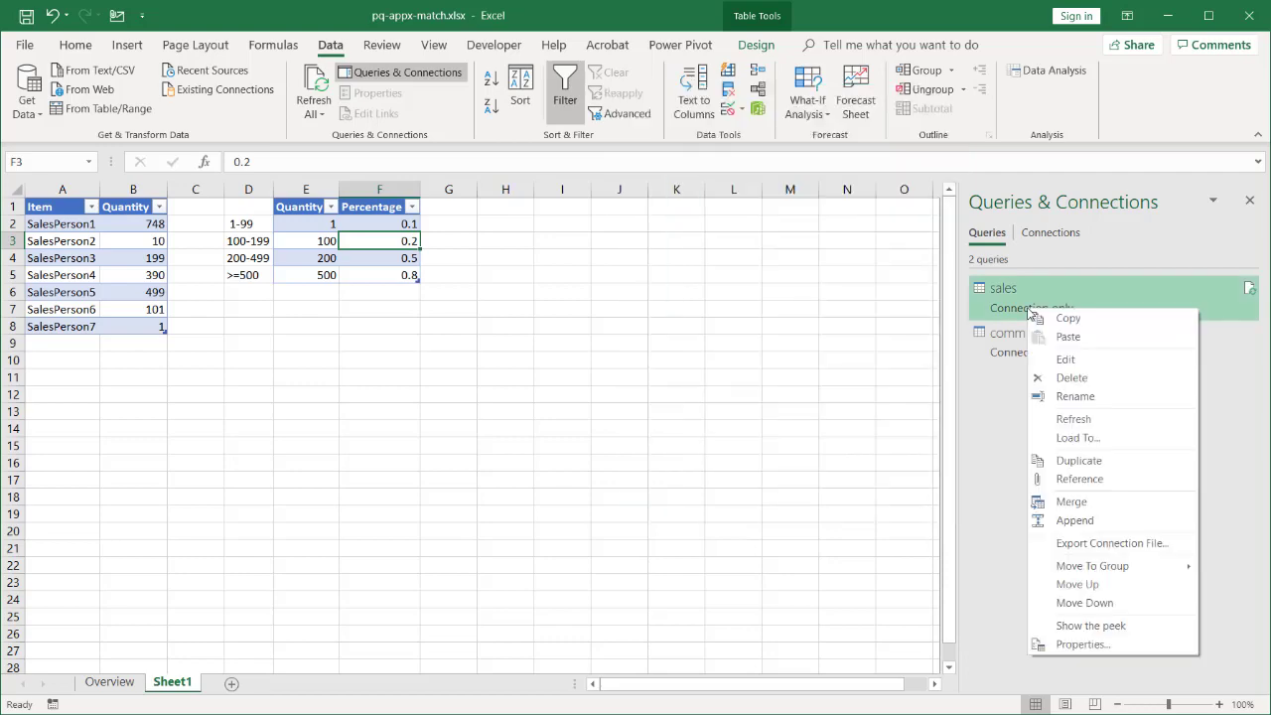
pyautogui.click(1097, 481)
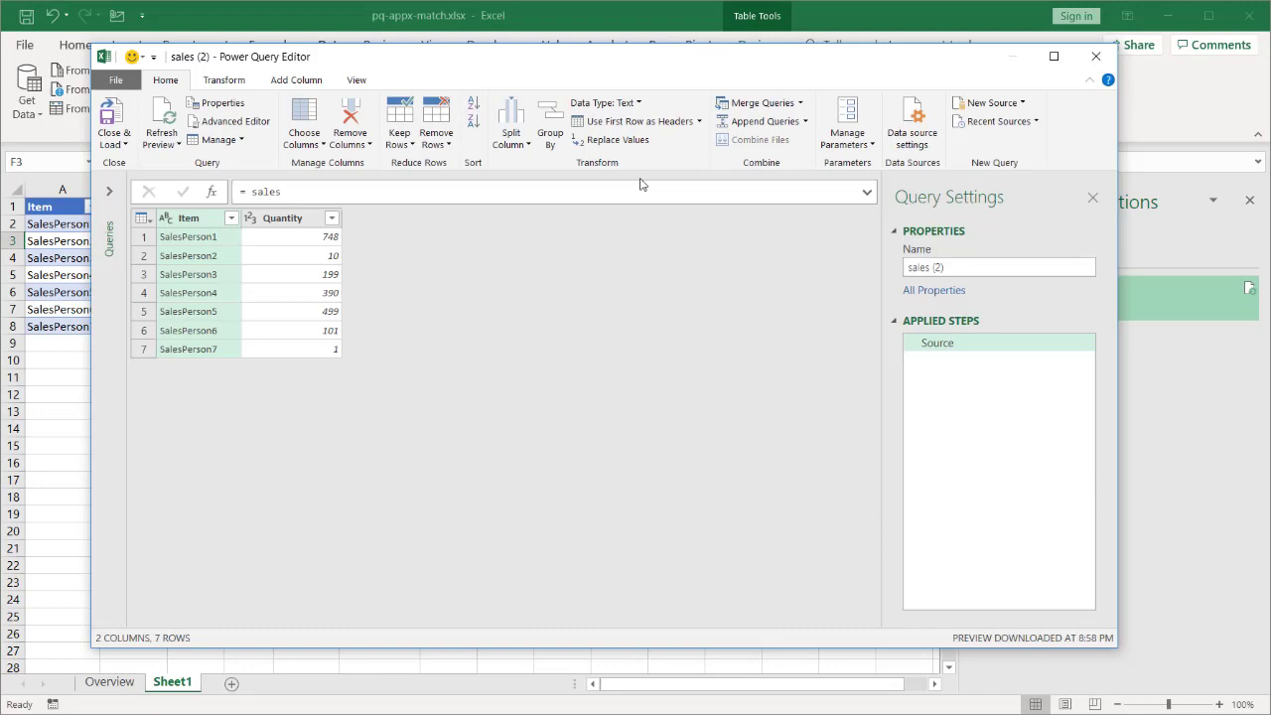
pyautogui.moveTo(549, 57); pyautogui.dragTo(550, 66)
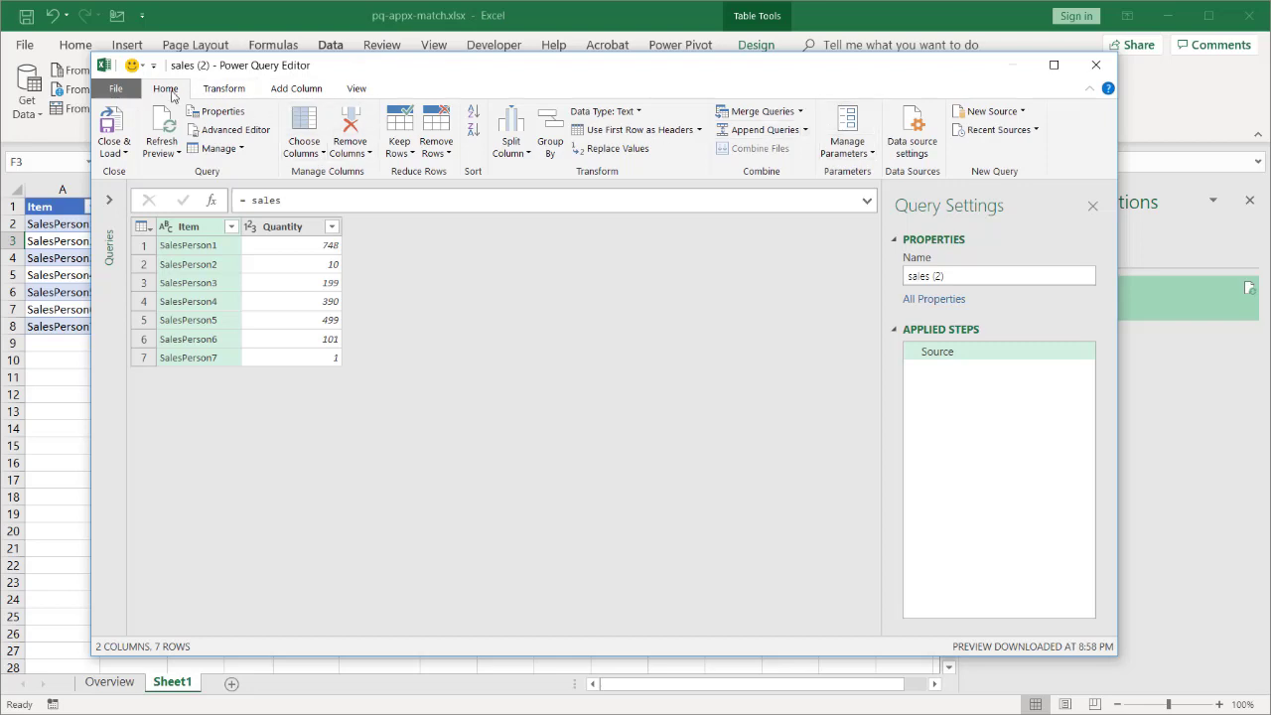
# Append comm to sales (2), giving 11 rows with Item, Quantity and Percentage
pyautogui.click(806, 130)
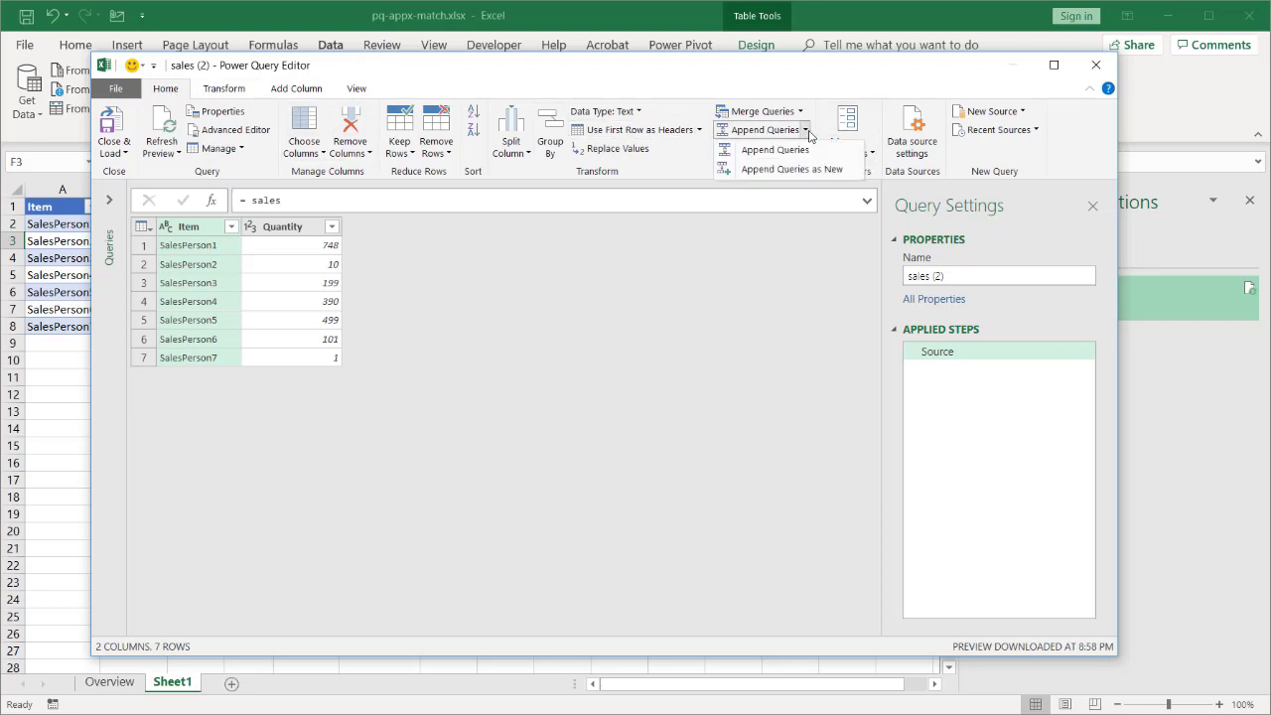
pyautogui.click(799, 155)
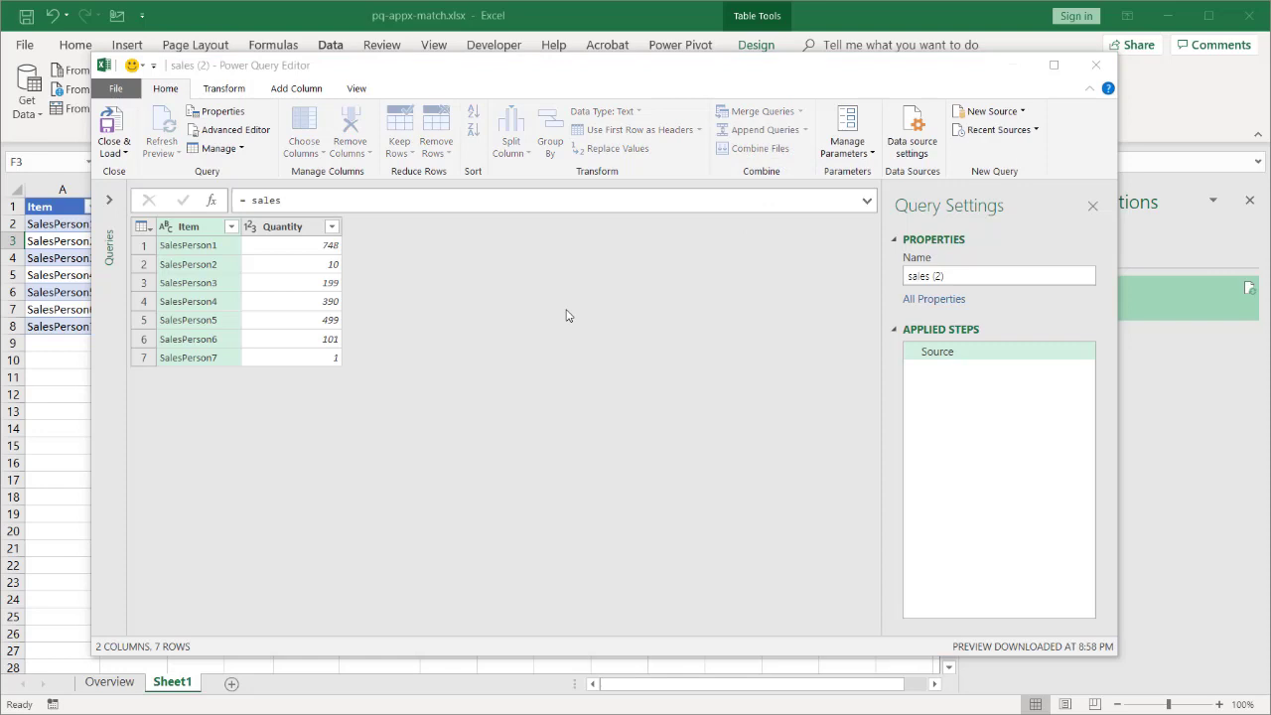
pyautogui.click(529, 385)
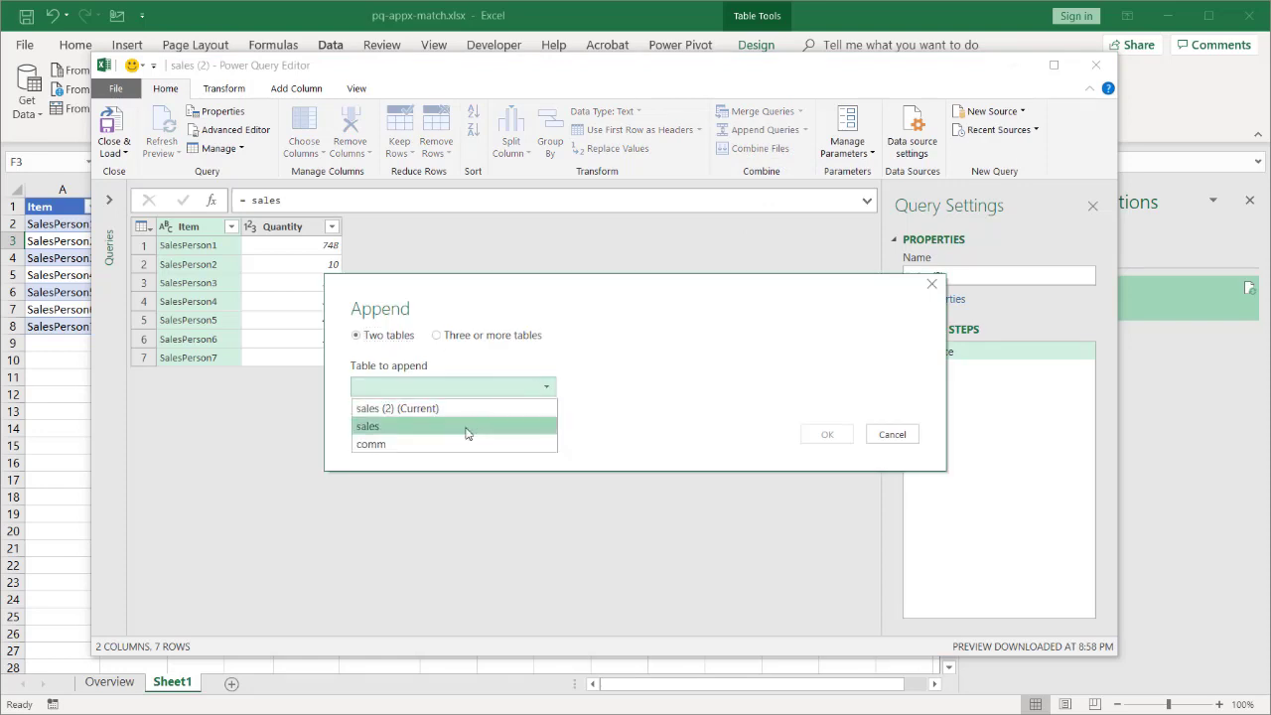
pyautogui.click(428, 447)
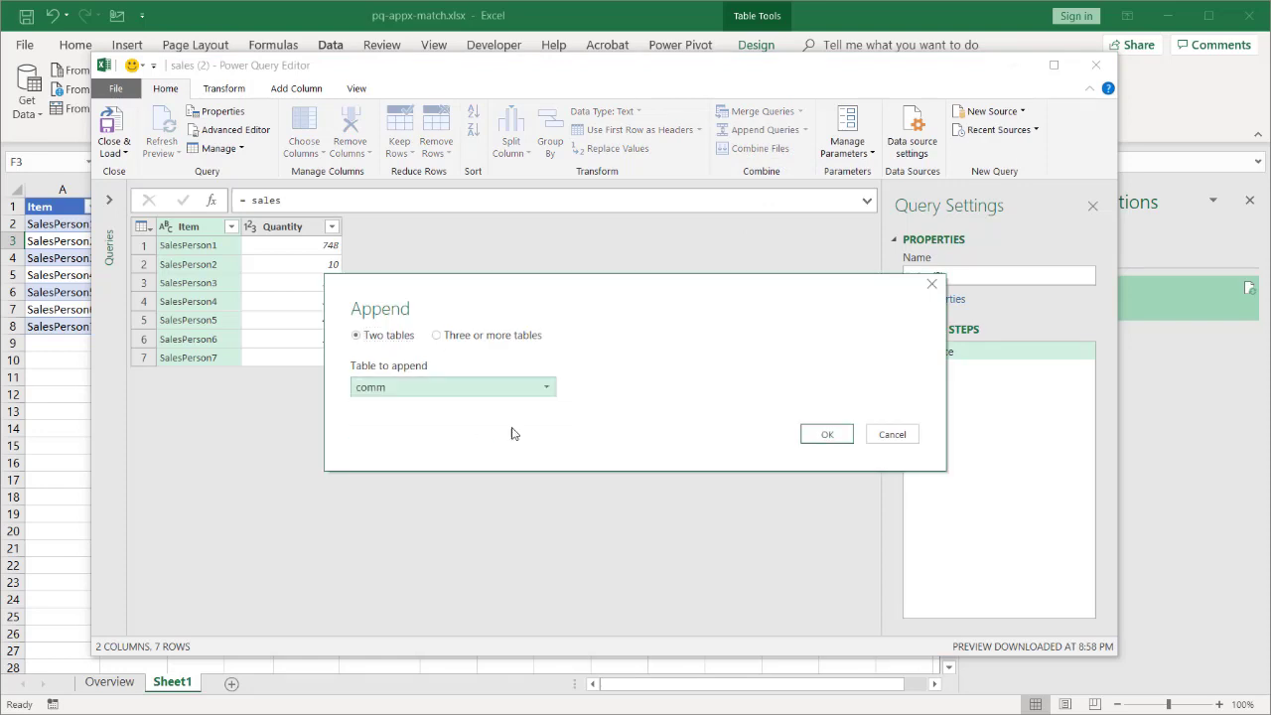
pyautogui.click(833, 435)
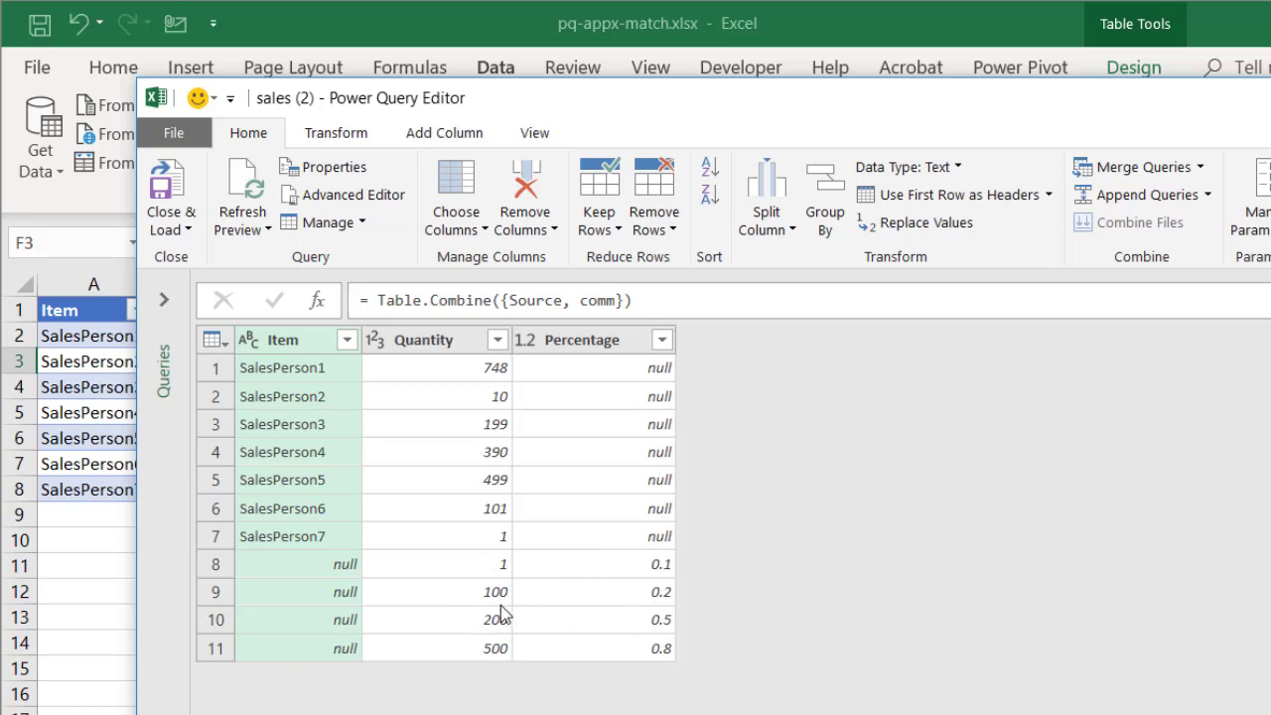
# Select the Quantity column in the sales (2) query
pyautogui.click(470, 346)
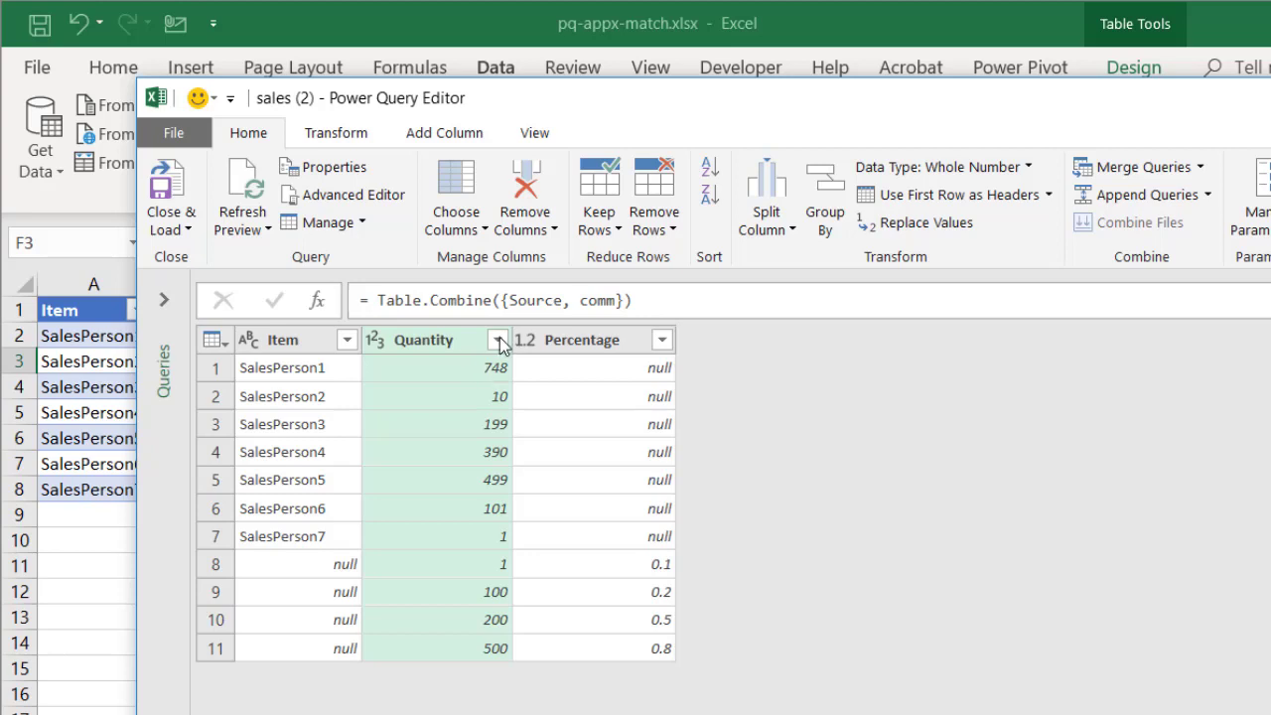
# Sort sales (2) ascending by Quantity, then ascending by Item
pyautogui.click(500, 342)
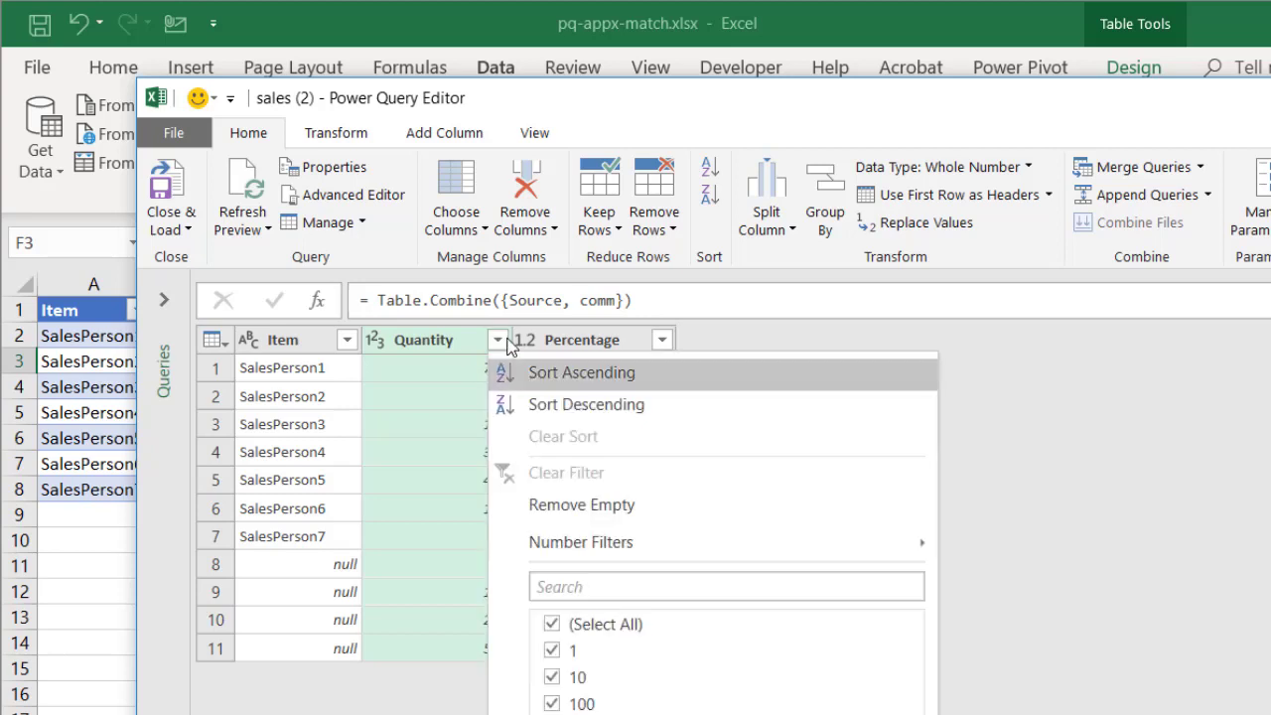
pyautogui.click(623, 376)
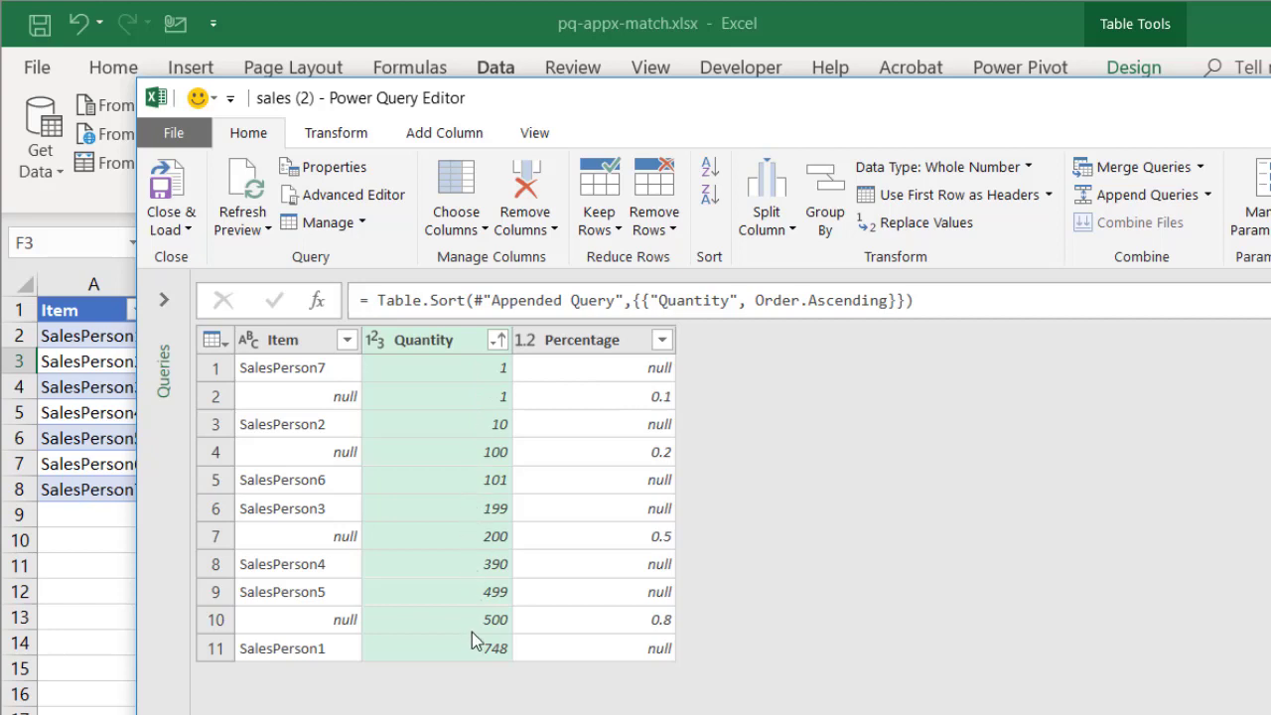
pyautogui.click(346, 340)
pyautogui.click(433, 381)
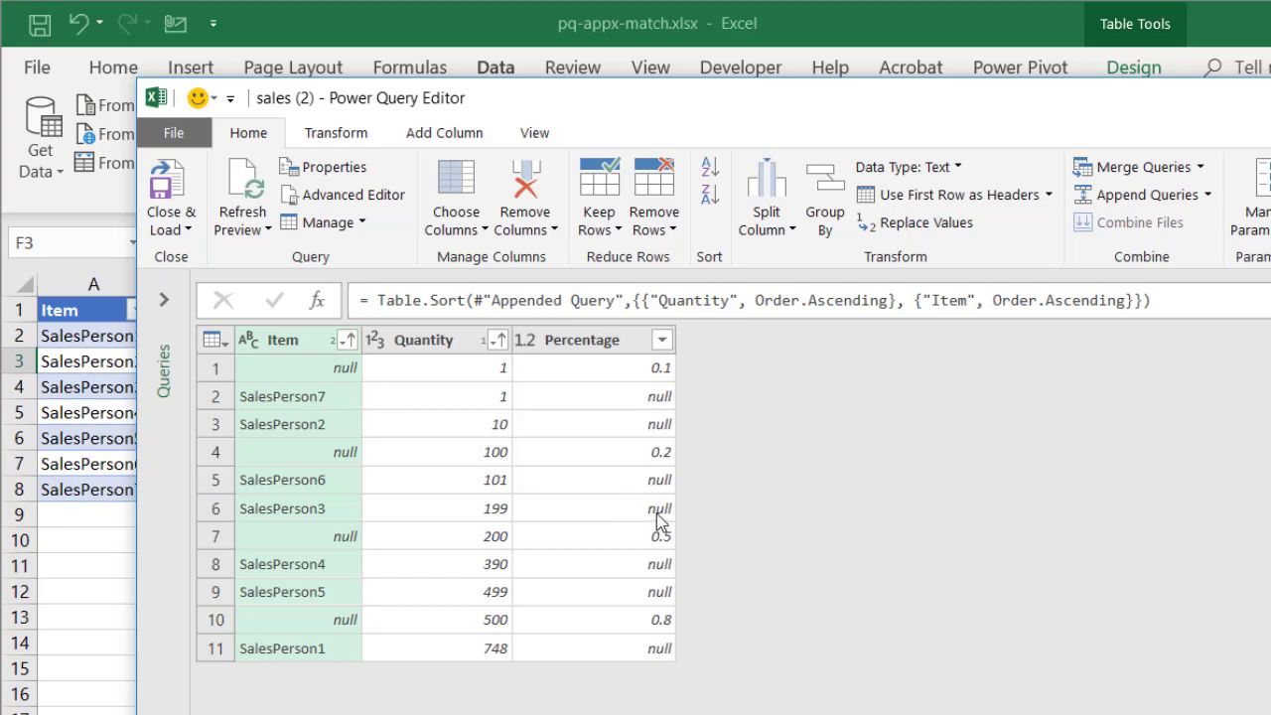
pyautogui.click(655, 370)
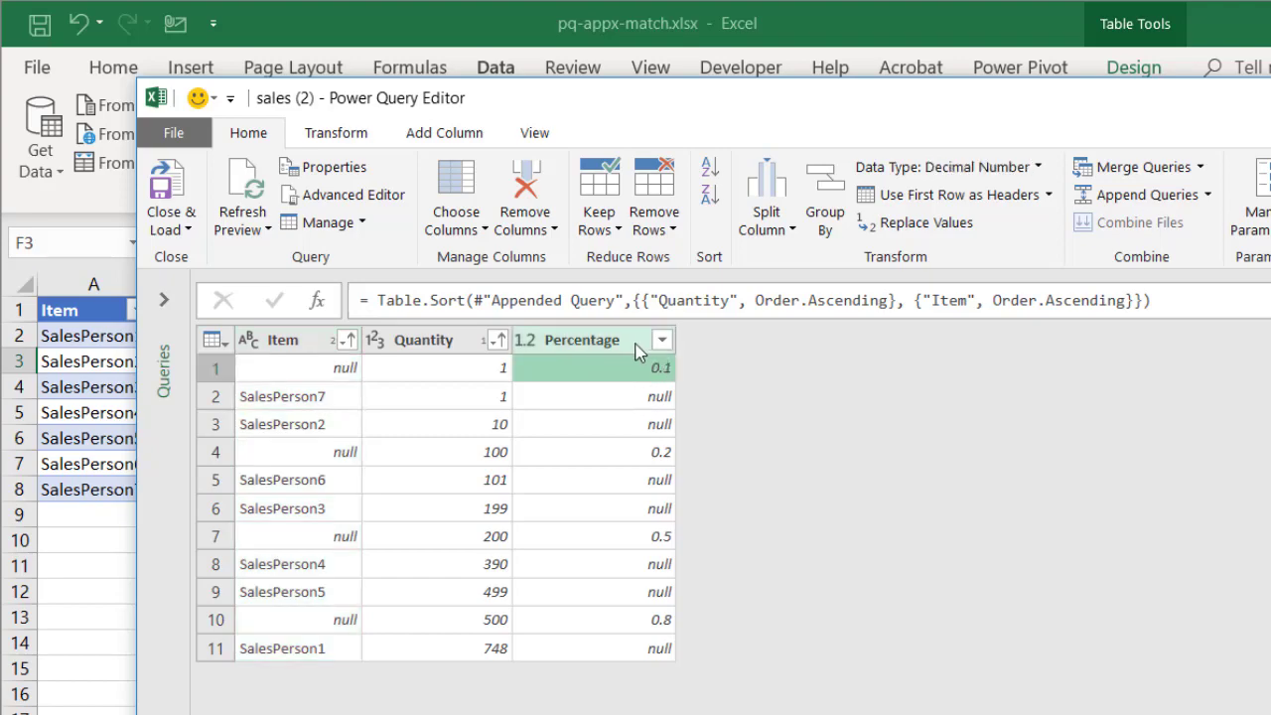
# Fill the Percentage column down, then check the SalesPerson7, SalesPerson2 and null-Item rows
pyautogui.rightClick(624, 348)
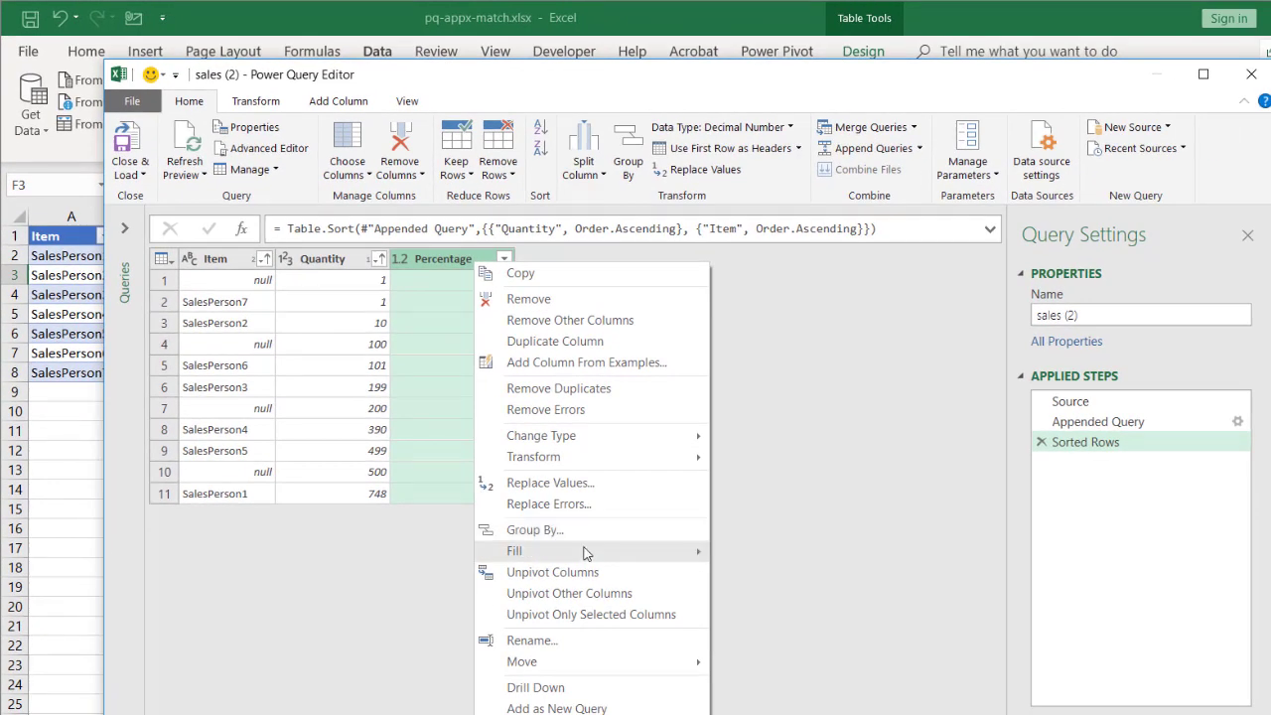
pyautogui.moveTo(586, 553)
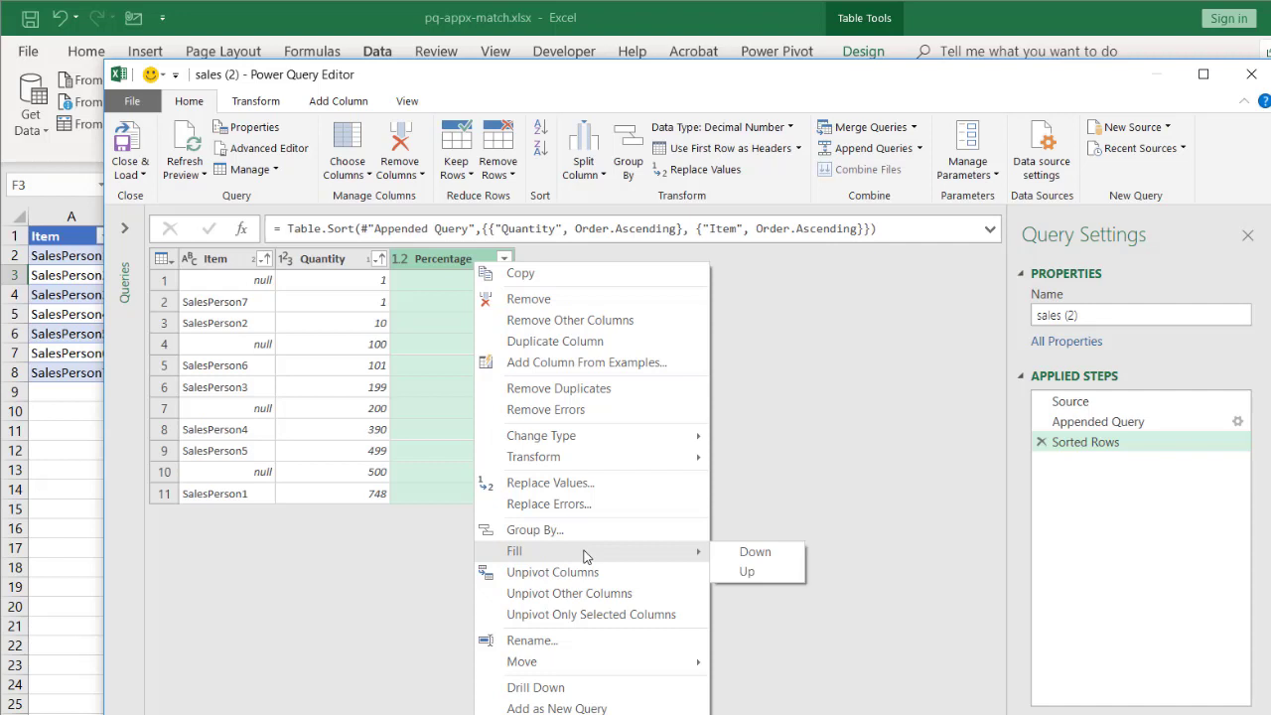
pyautogui.click(762, 560)
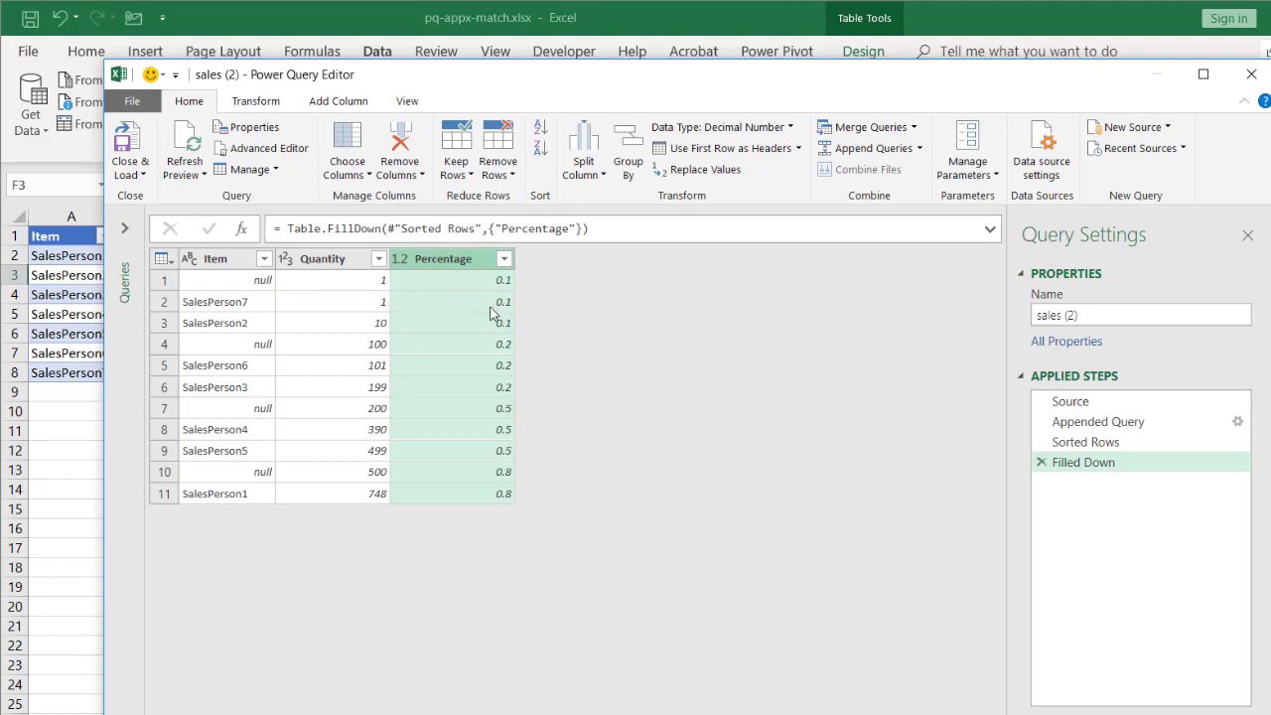
pyautogui.click(256, 307)
pyautogui.click(250, 325)
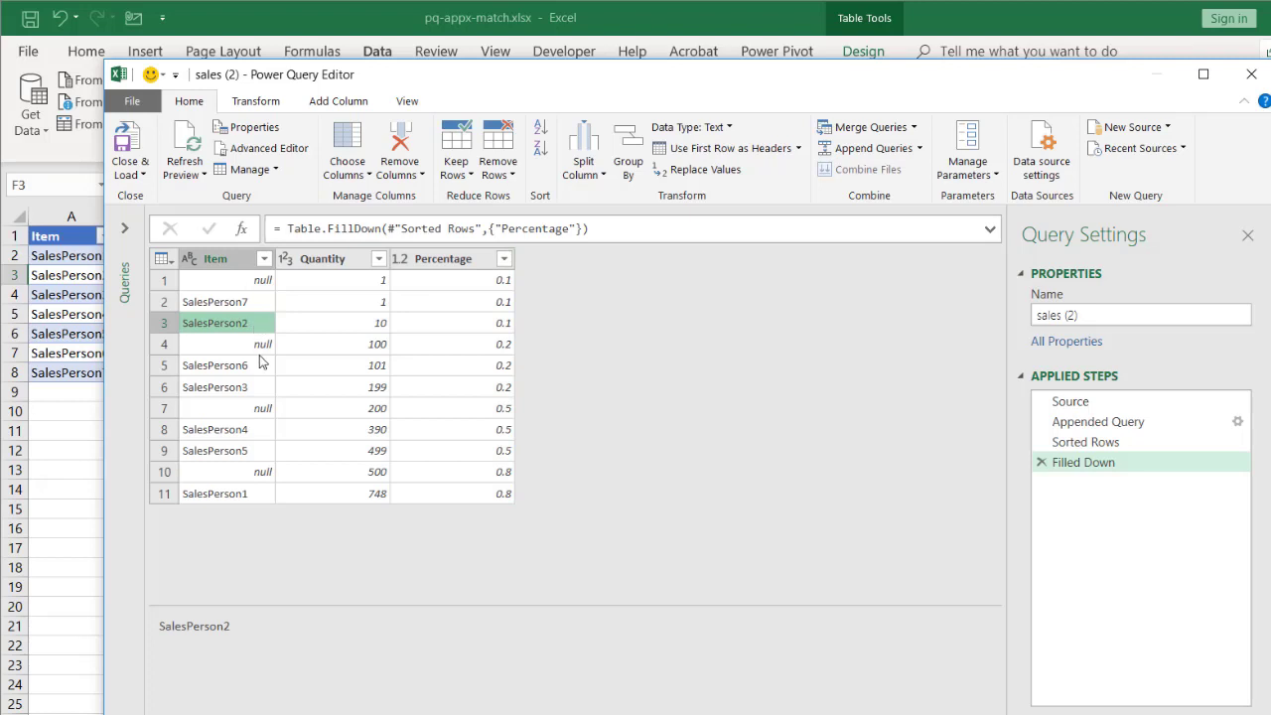
pyautogui.click(267, 353)
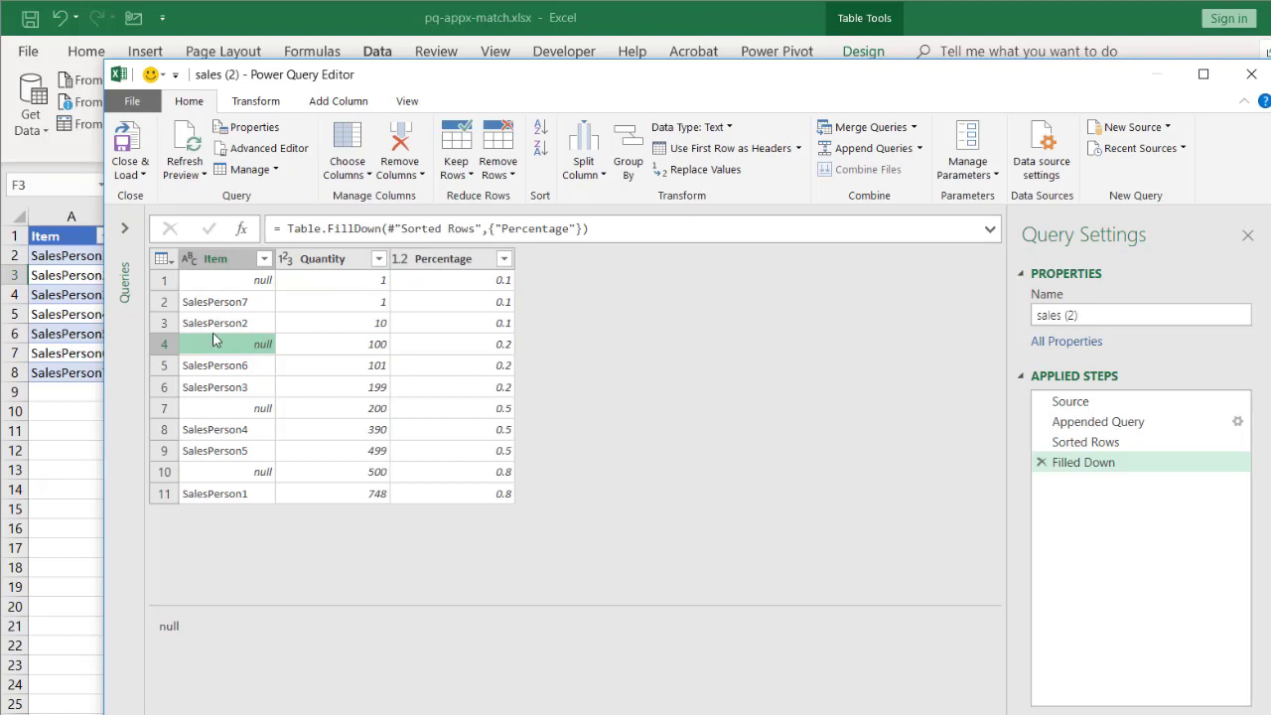
pyautogui.click(265, 260)
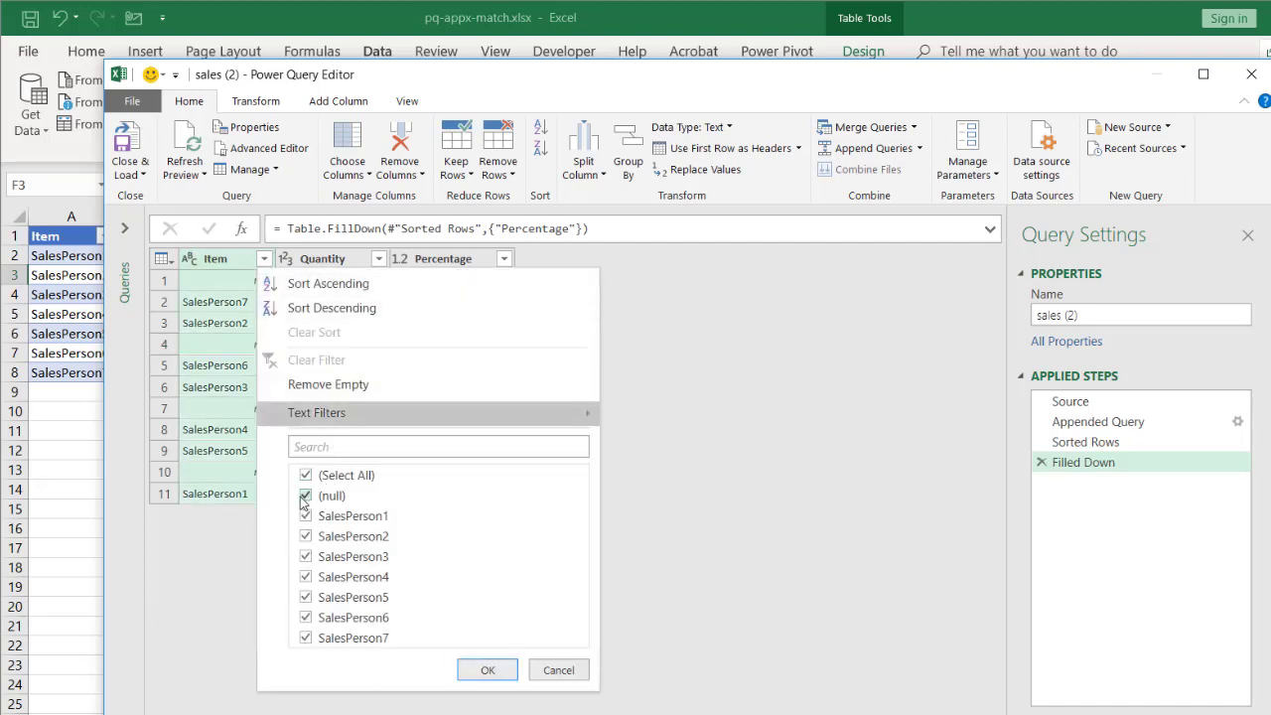
# Filter out (null) Items, leaving the seven salespeople with their percentages
pyautogui.click(305, 497)
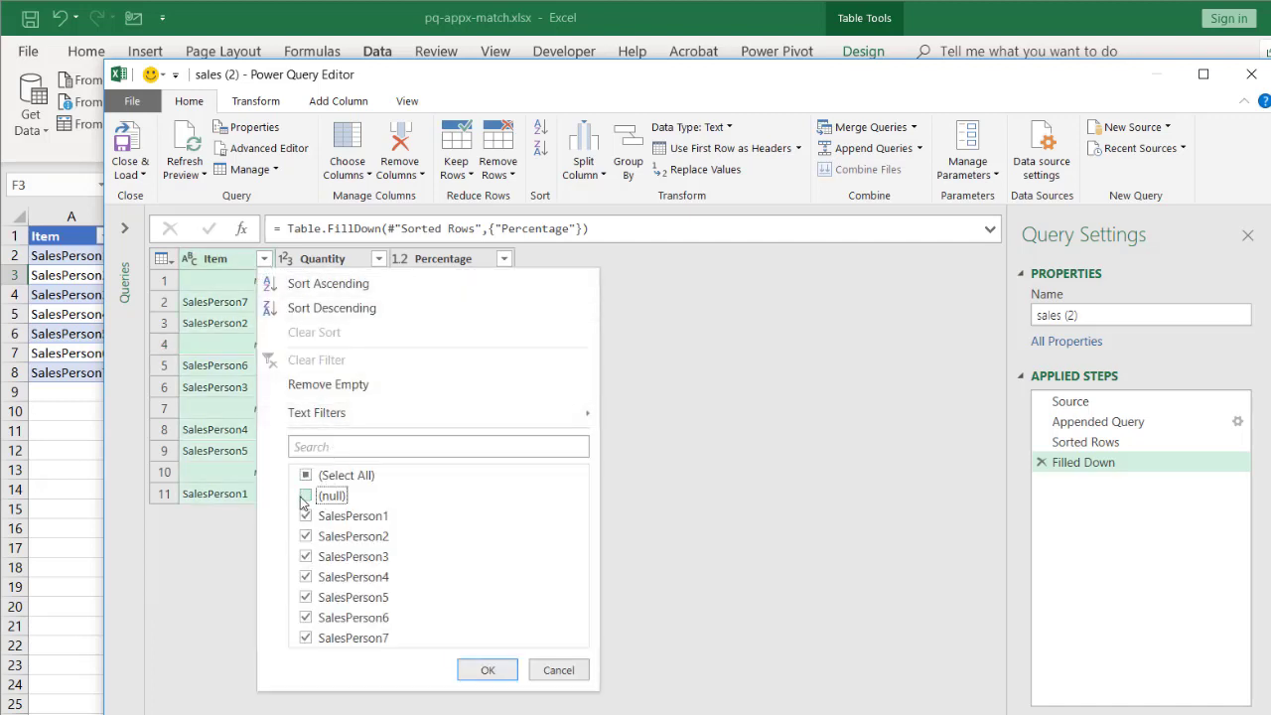
pyautogui.click(489, 671)
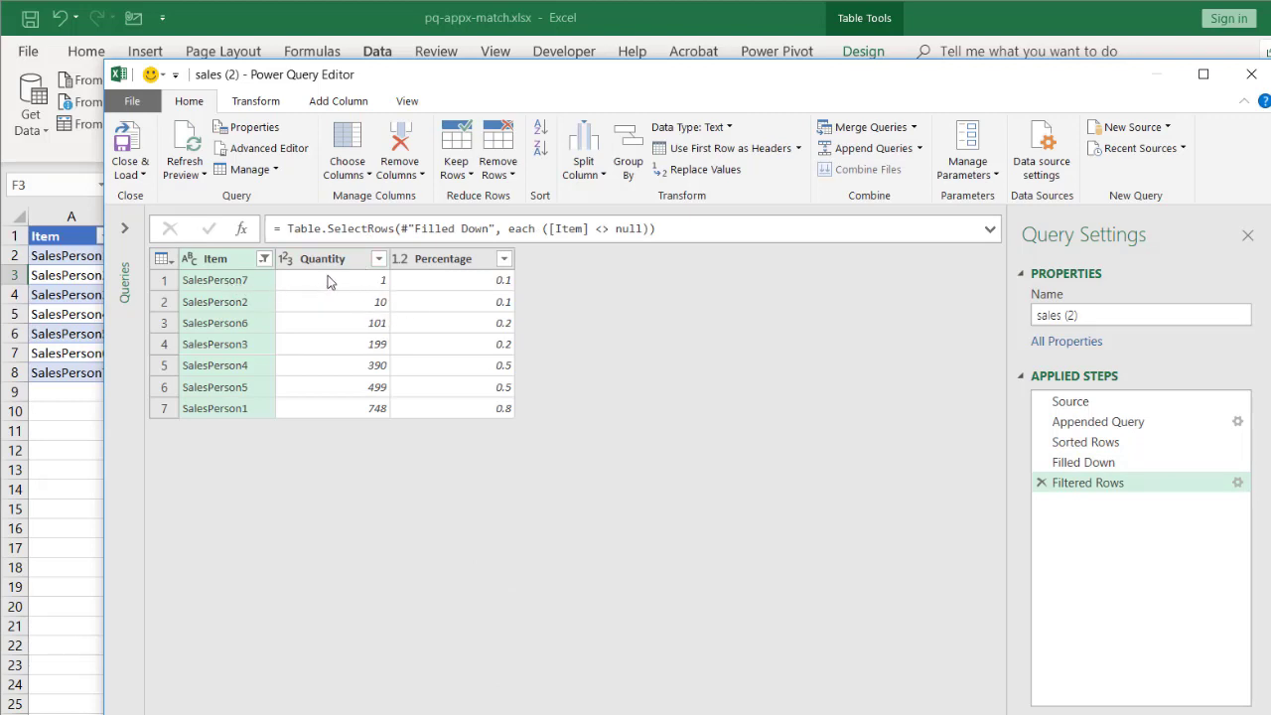
pyautogui.moveTo(417, 77); pyautogui.dragTo(531, 446)
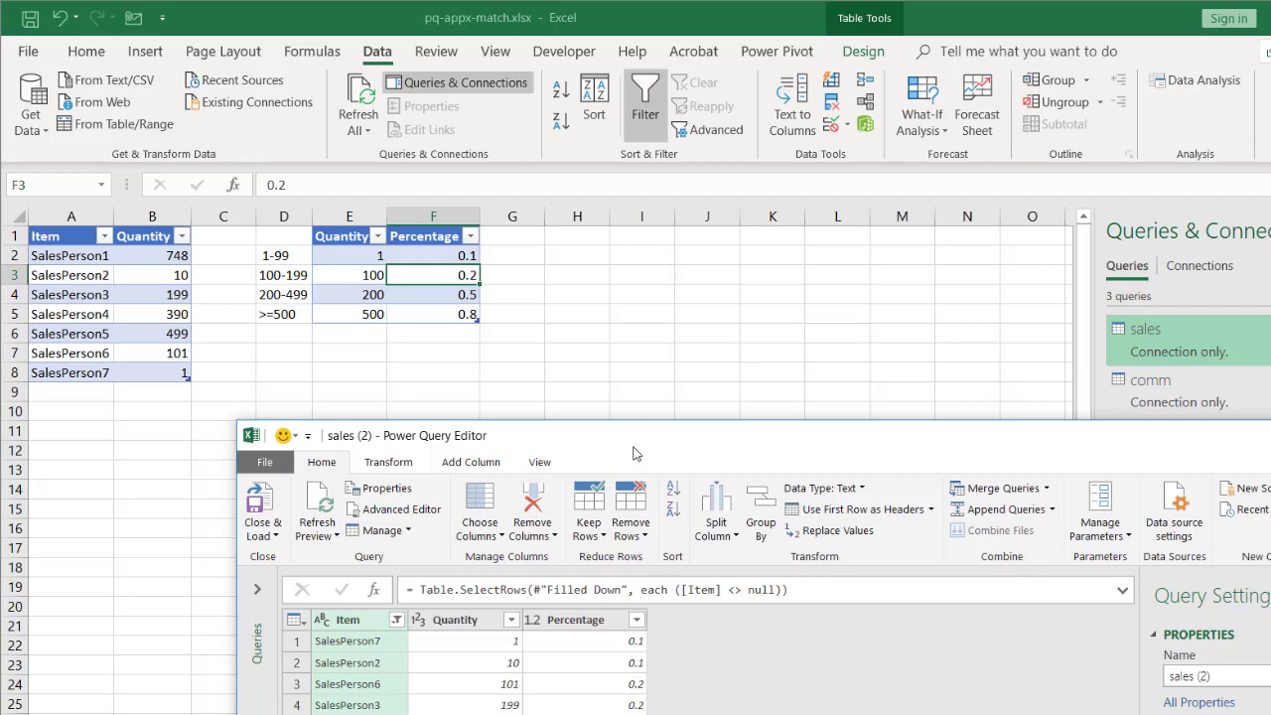
pyautogui.moveTo(636, 453); pyautogui.dragTo(591, 136)
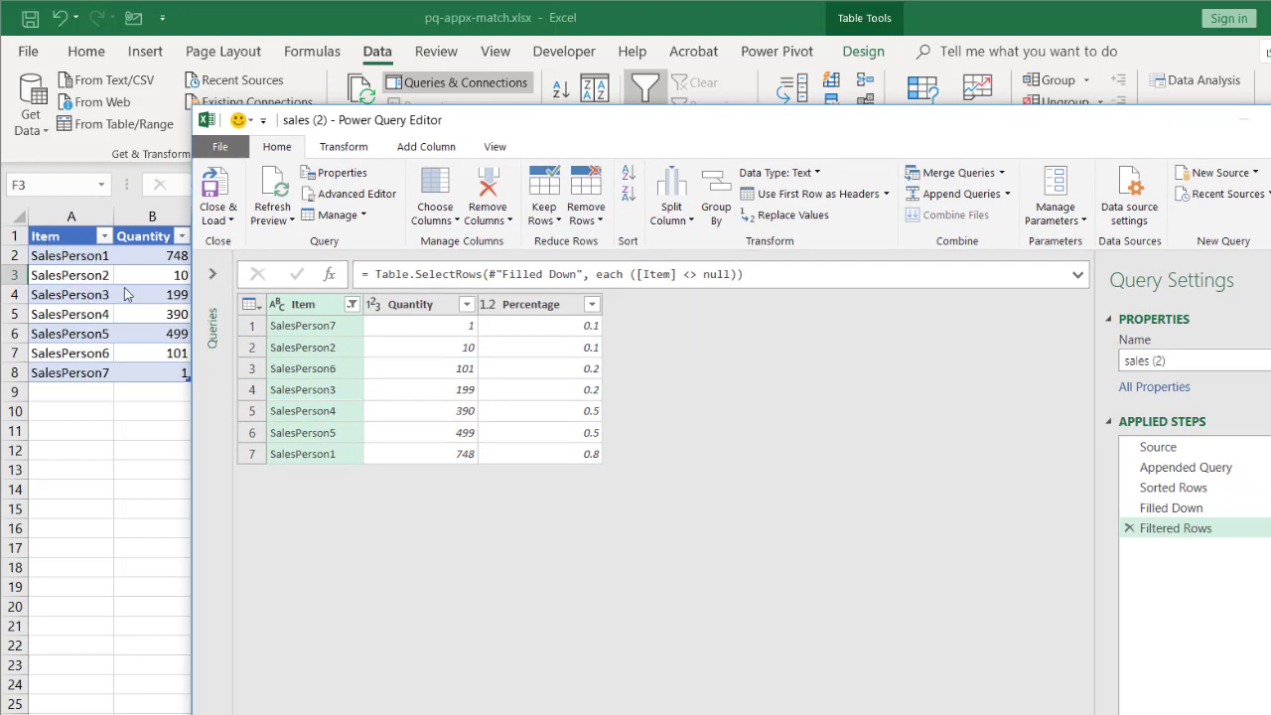
# Sort salespeople ascending by Item, then choose Close & Load To for the query
pyautogui.click(352, 305)
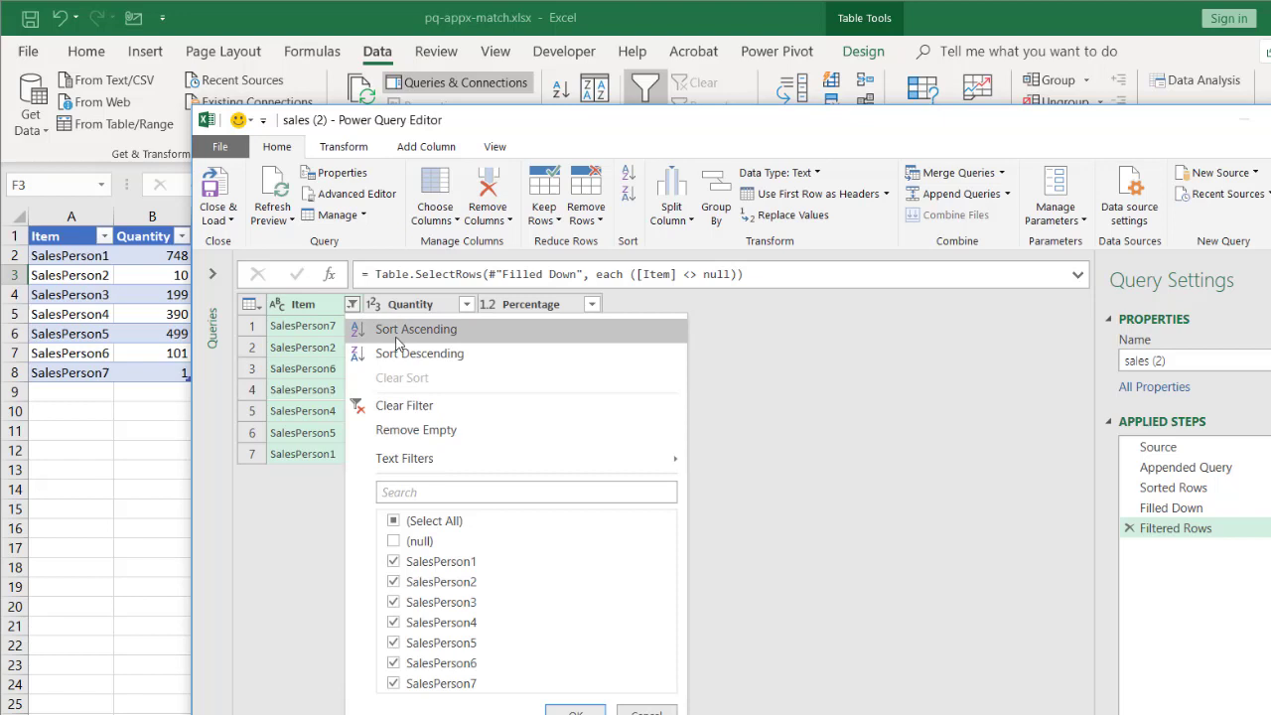
pyautogui.click(442, 330)
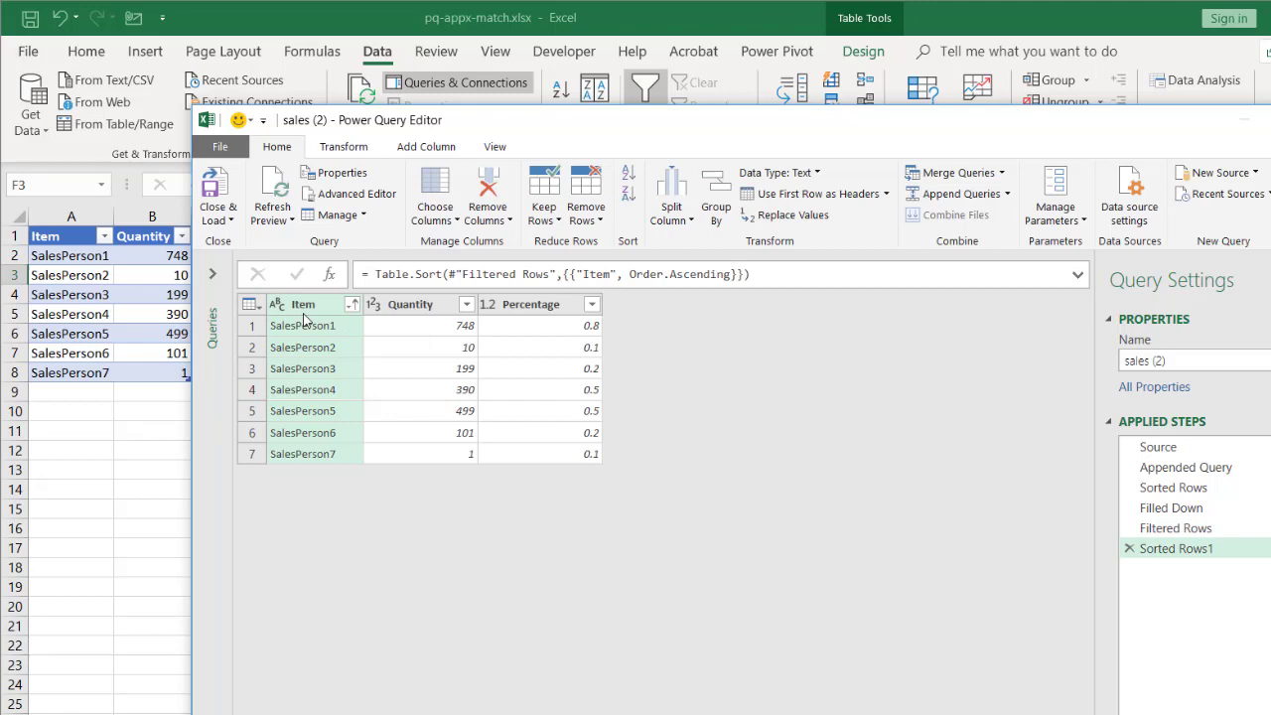
pyautogui.click(229, 220)
pyautogui.click(250, 264)
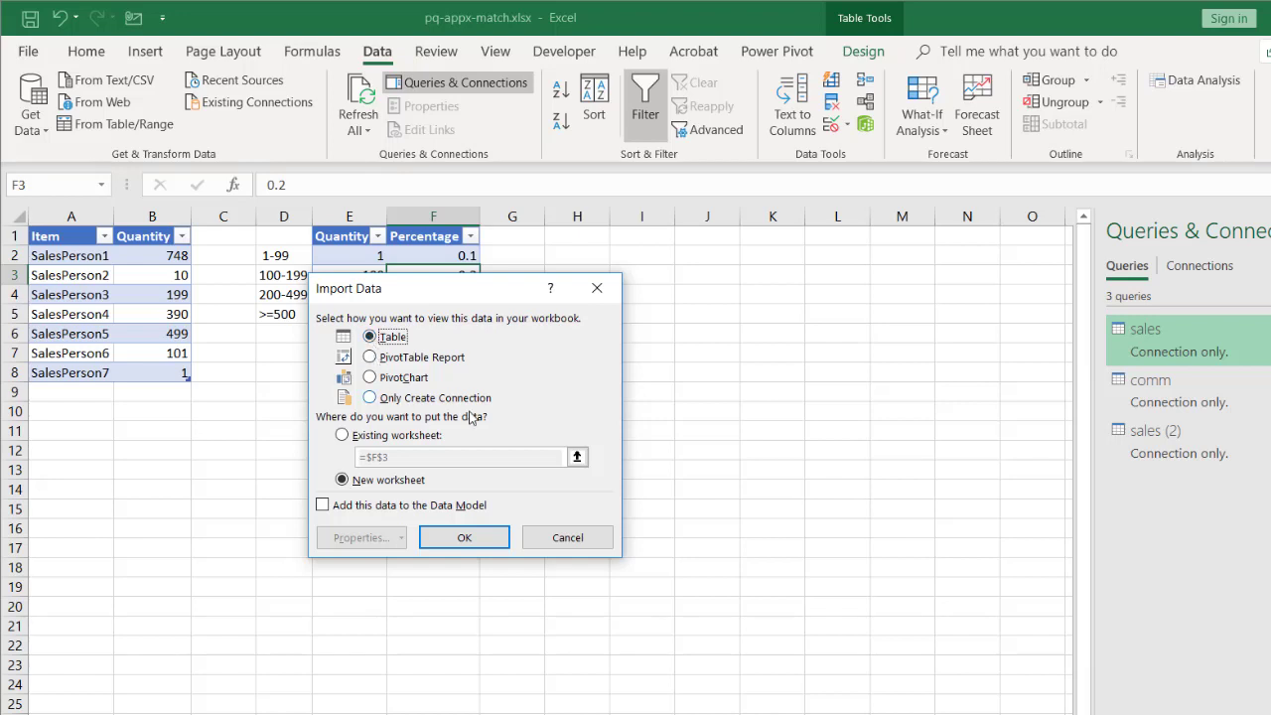
# Load sales (2) as a table on the existing worksheet starting at cell J1
pyautogui.click(342, 438)
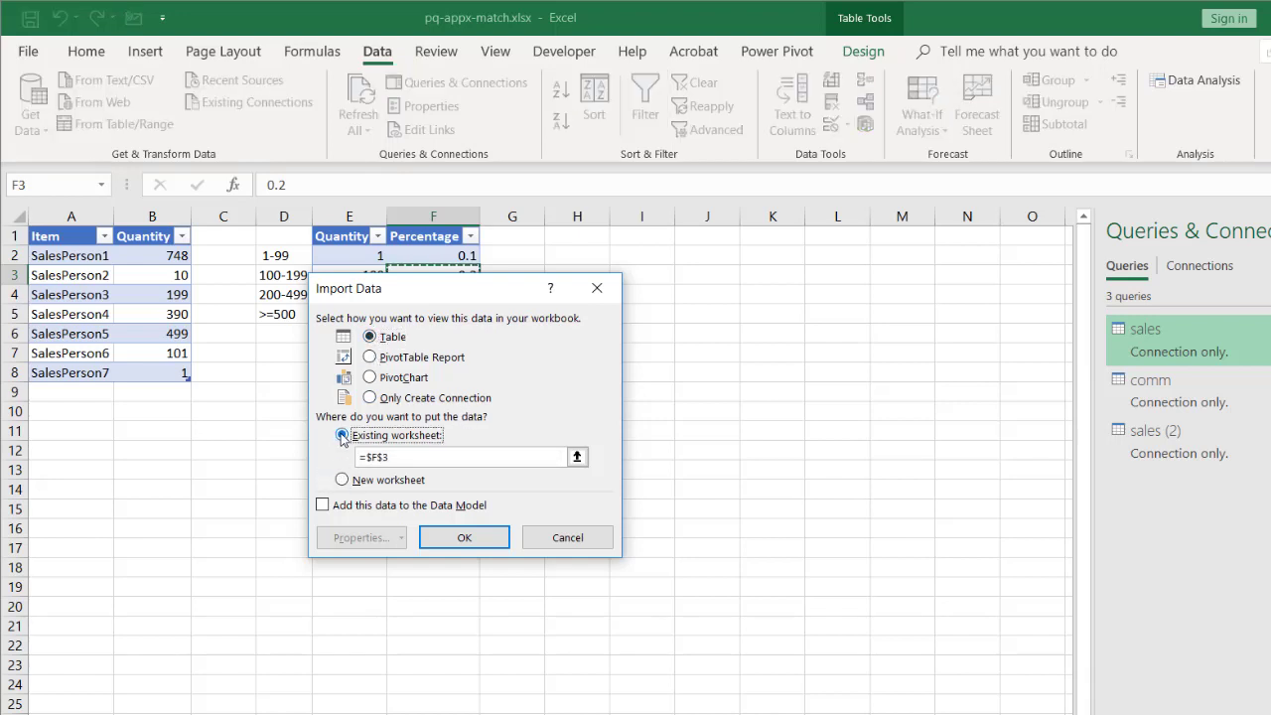
pyautogui.click(406, 458)
pyautogui.press('BackSpace')
pyautogui.press('BackSpace')
pyautogui.press('BackSpace')
pyautogui.press('BackSpace')
pyautogui.press('BackSpace')
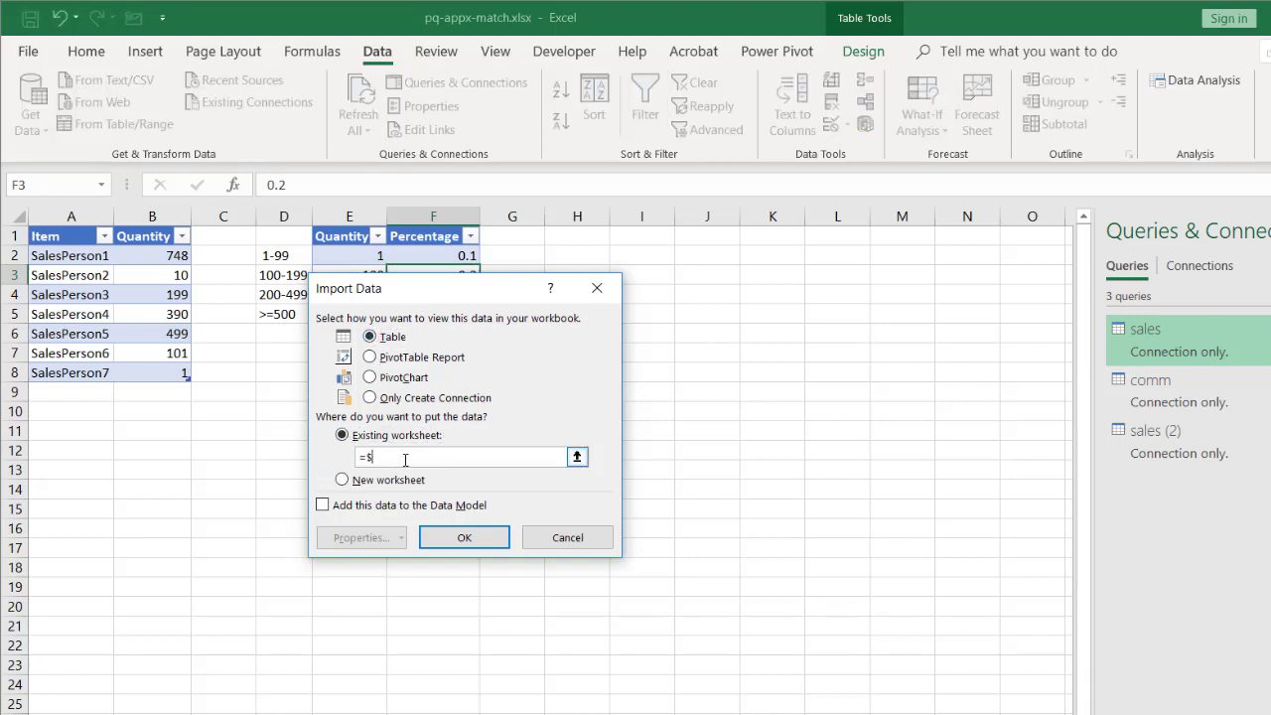
pyautogui.click(696, 238)
pyautogui.click(469, 537)
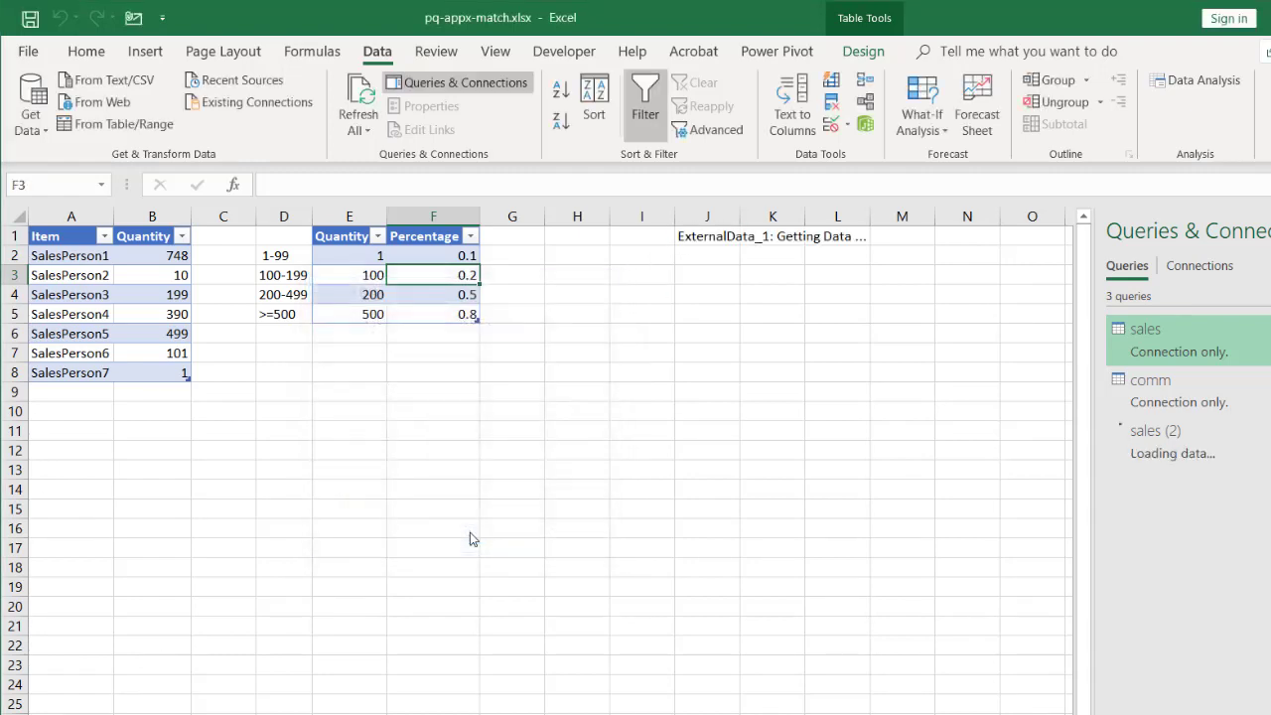
# Verify SalesPerson1's quantity 748 gets the top commission rate of 0.8
pyautogui.click(655, 507)
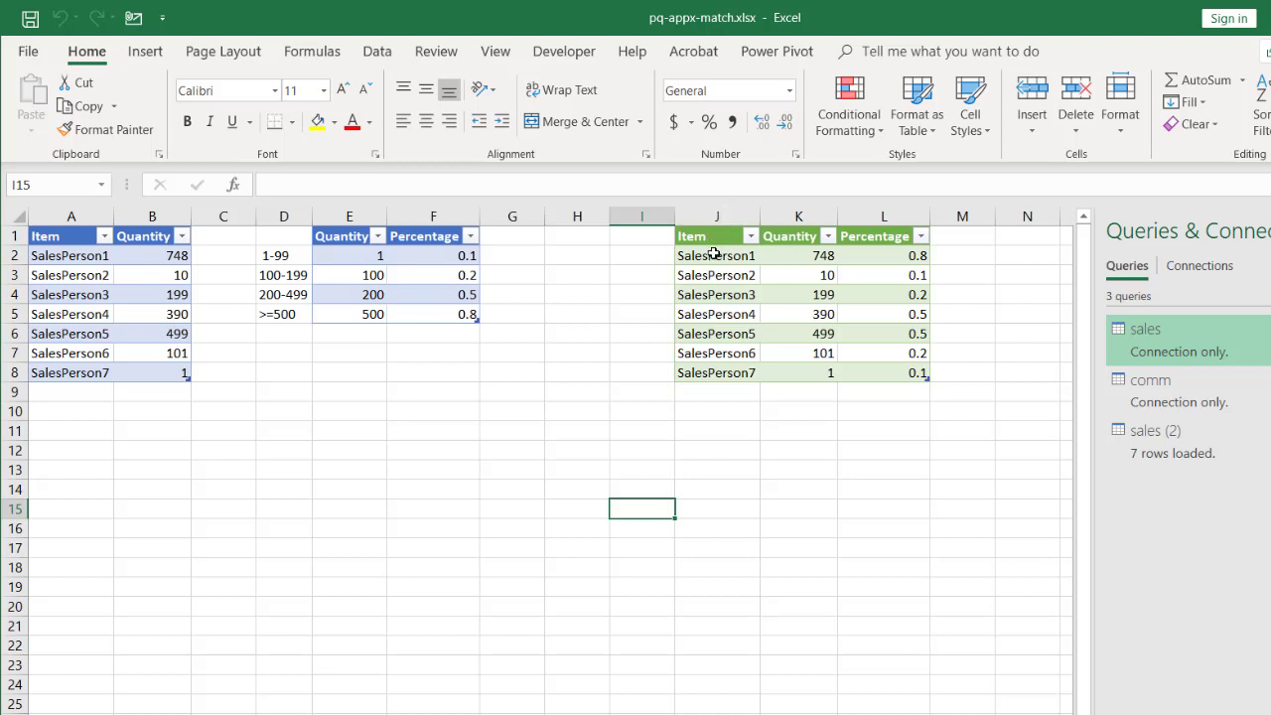
pyautogui.click(715, 254)
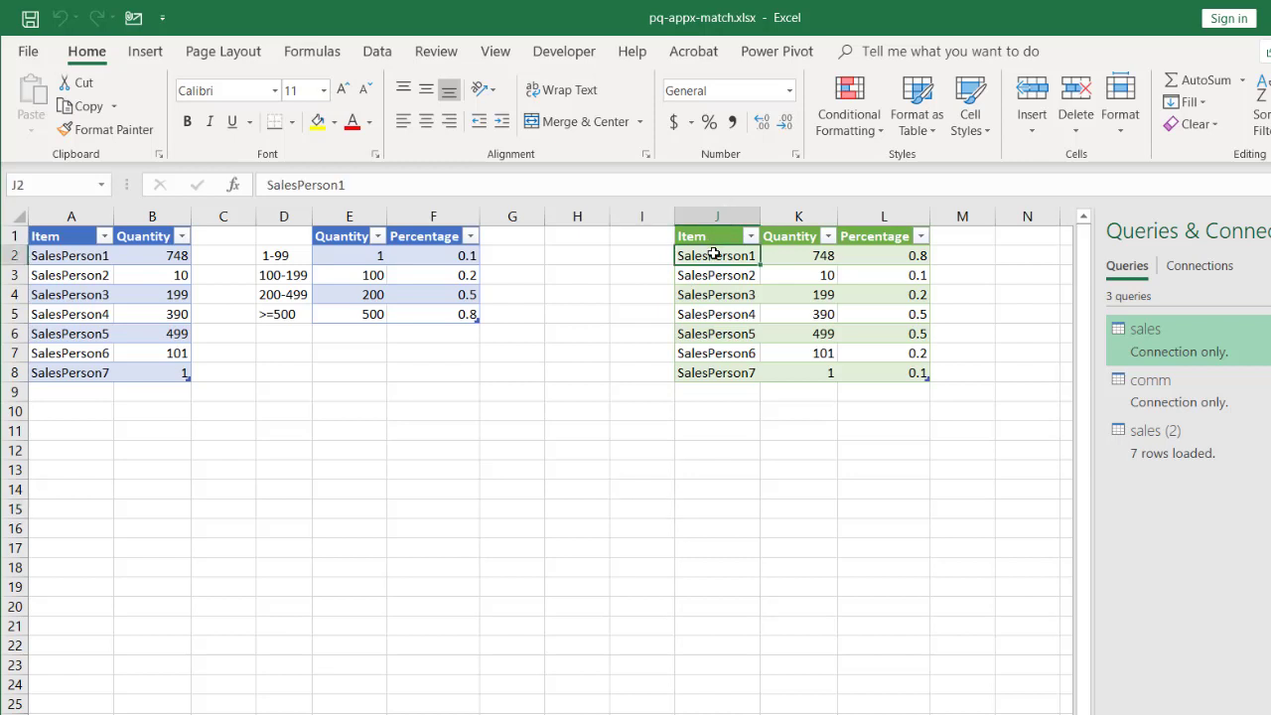
pyautogui.click(130, 255)
pyautogui.click(429, 311)
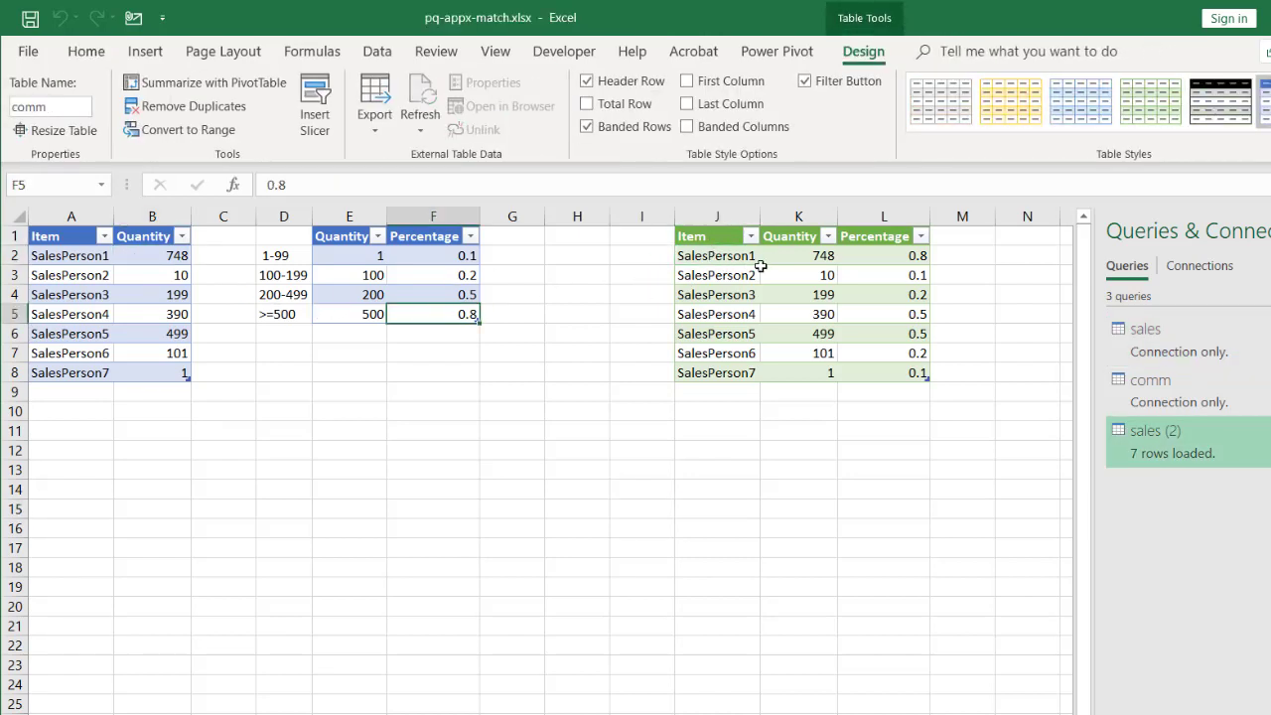
pyautogui.click(879, 257)
# Verify SalesPerson2's quantity 10 falls in the lowest band and gets 0.1
pyautogui.click(799, 275)
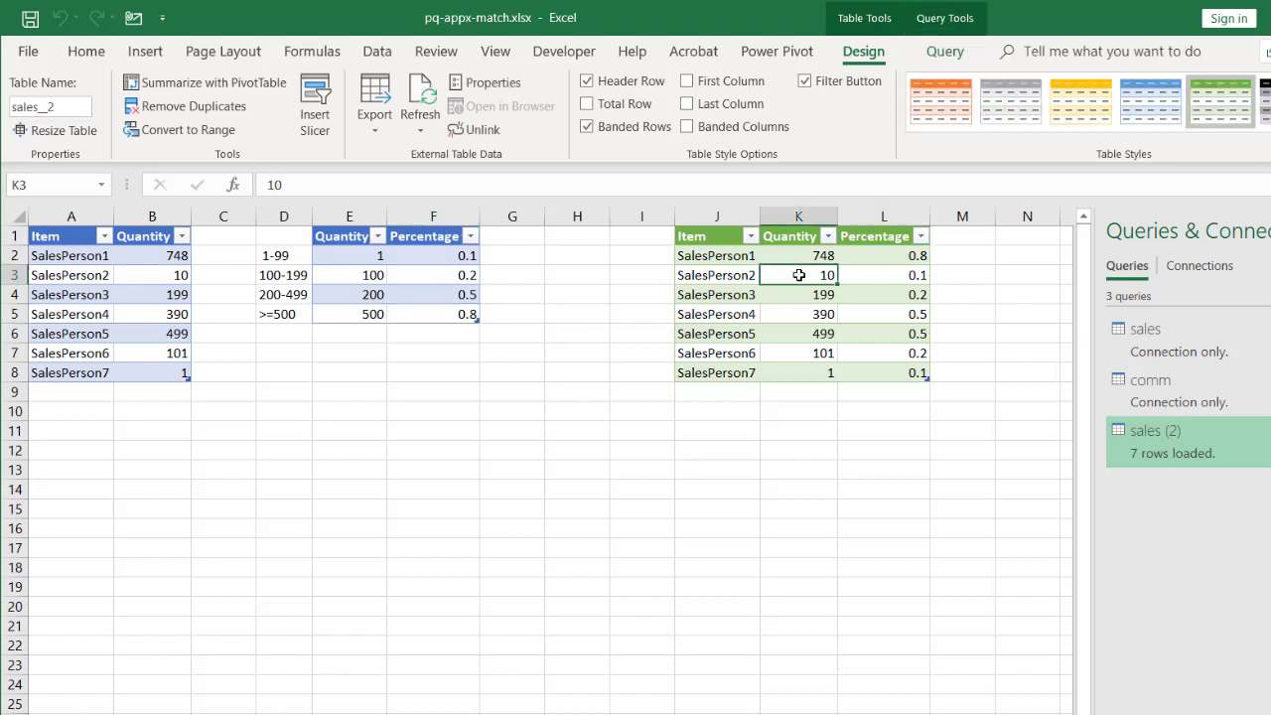
pyautogui.click(351, 257)
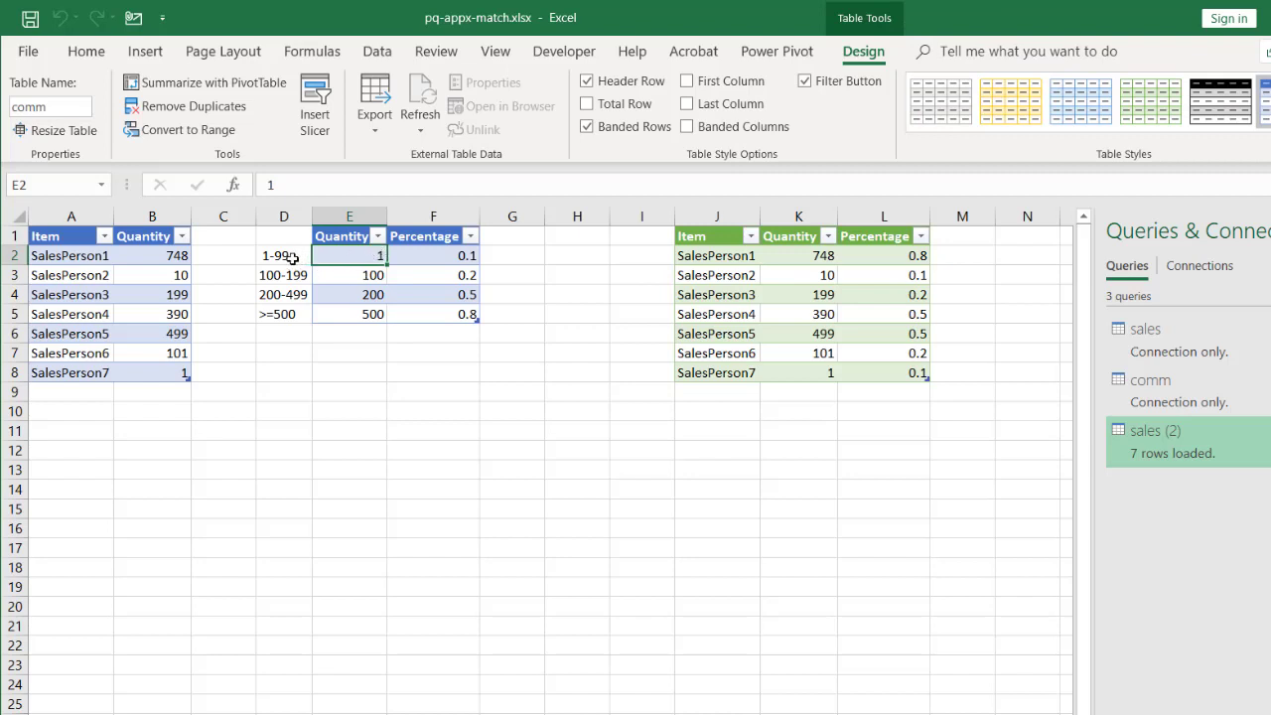
pyautogui.click(440, 262)
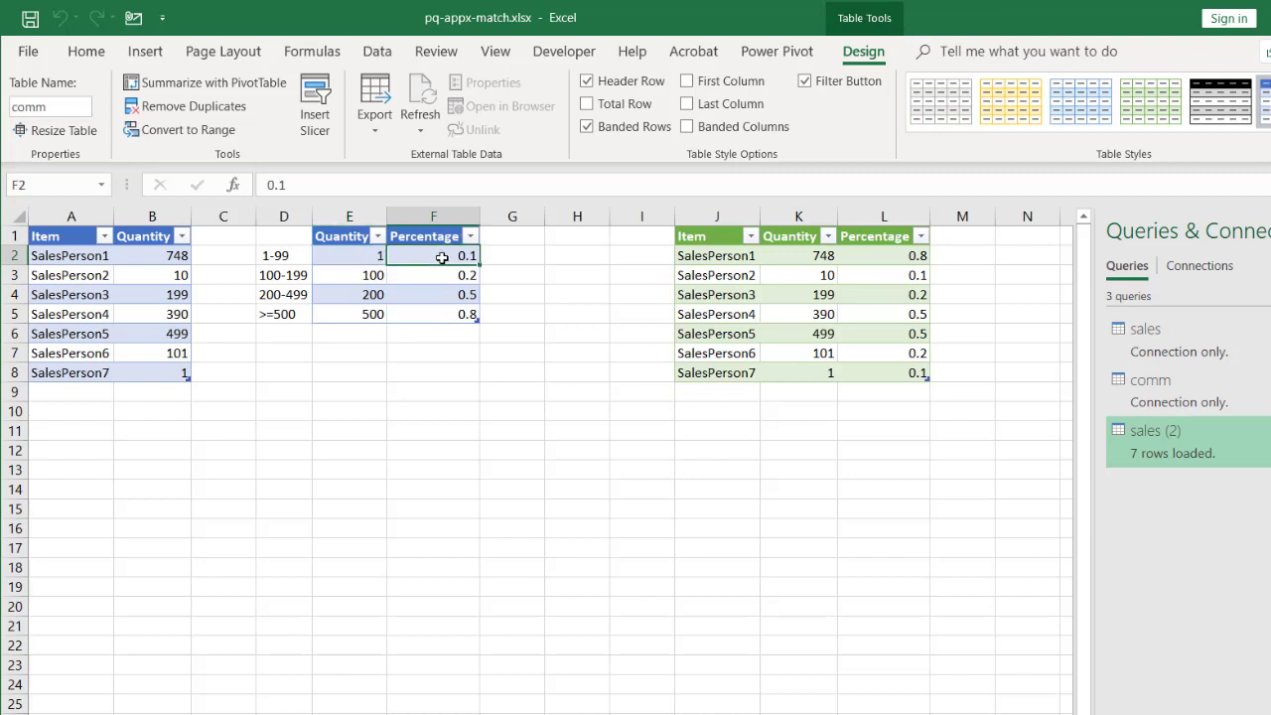
pyautogui.click(891, 278)
# Confirm SalesPerson3's quantity 199 falls in the 100–199 band and receives 0.2
pyautogui.click(801, 298)
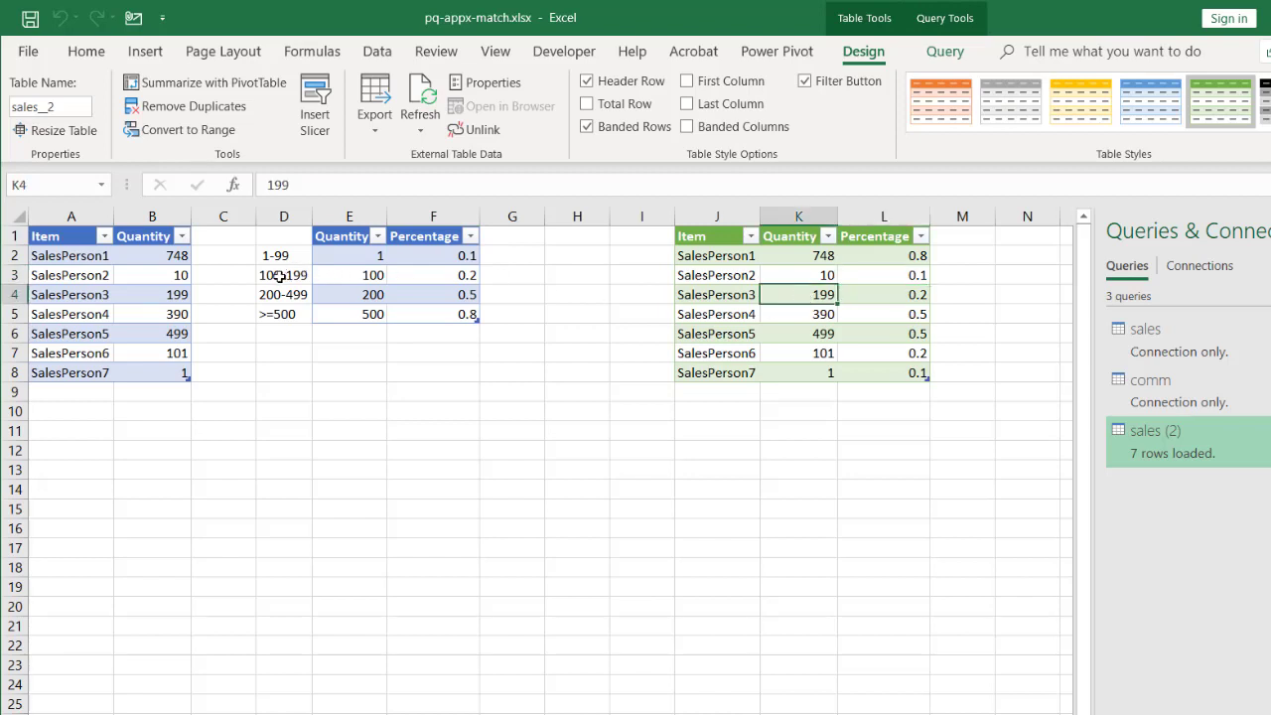
pyautogui.click(351, 275)
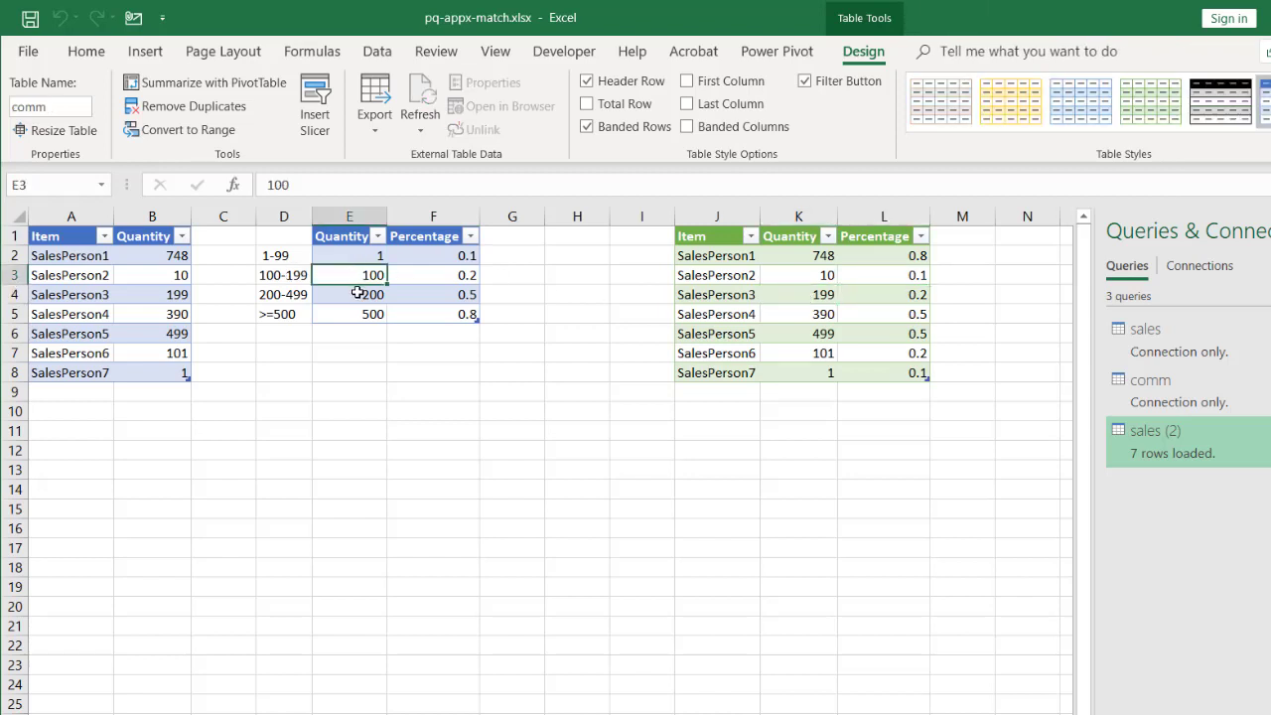
pyautogui.click(357, 297)
pyautogui.click(460, 275)
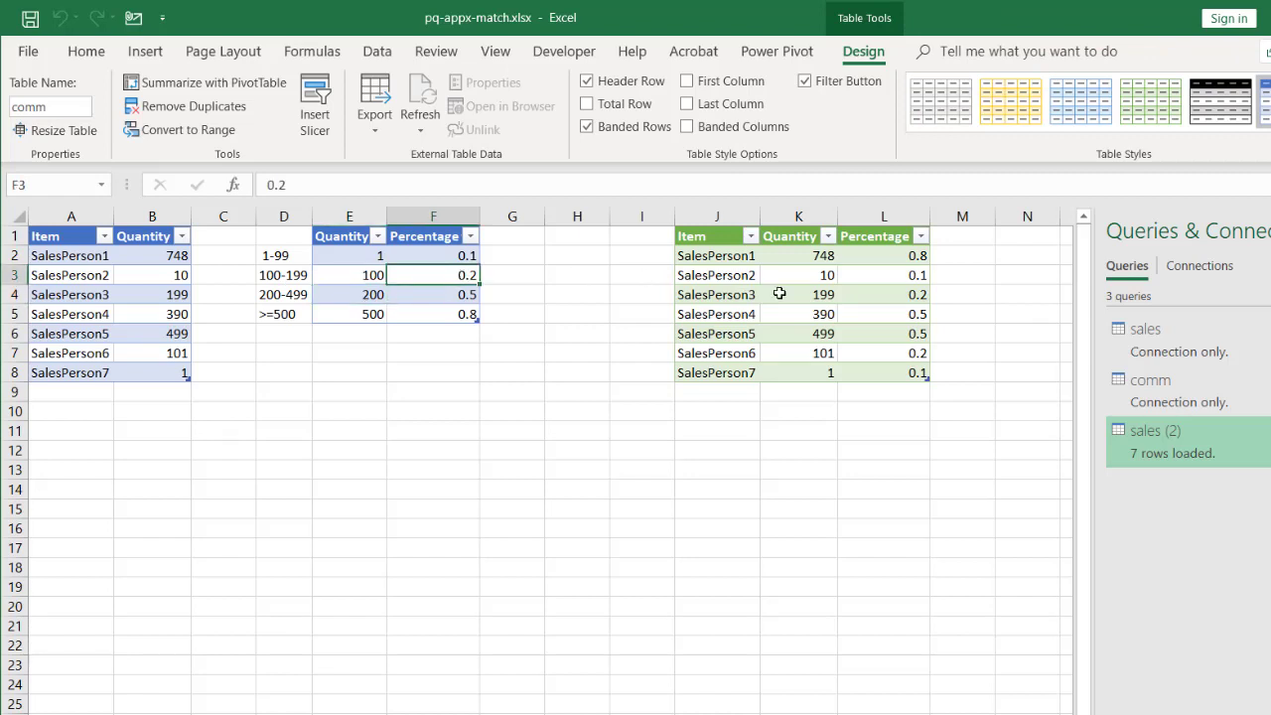
pyautogui.click(870, 295)
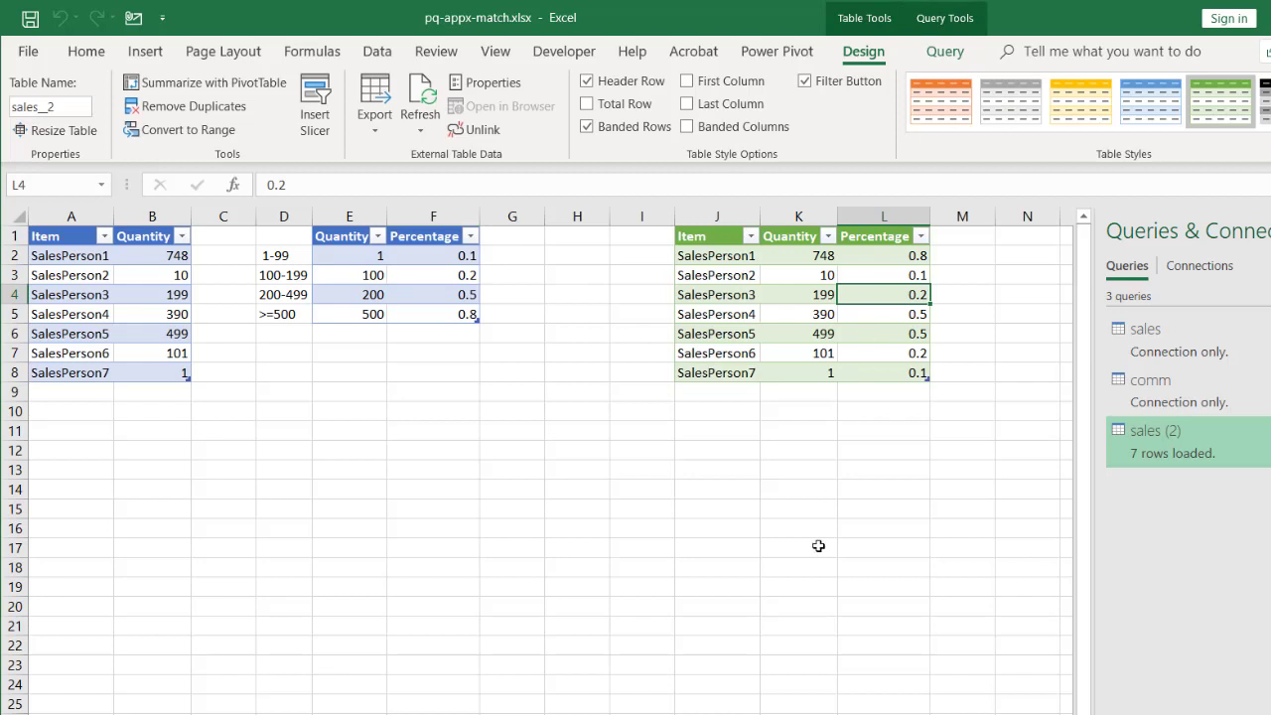